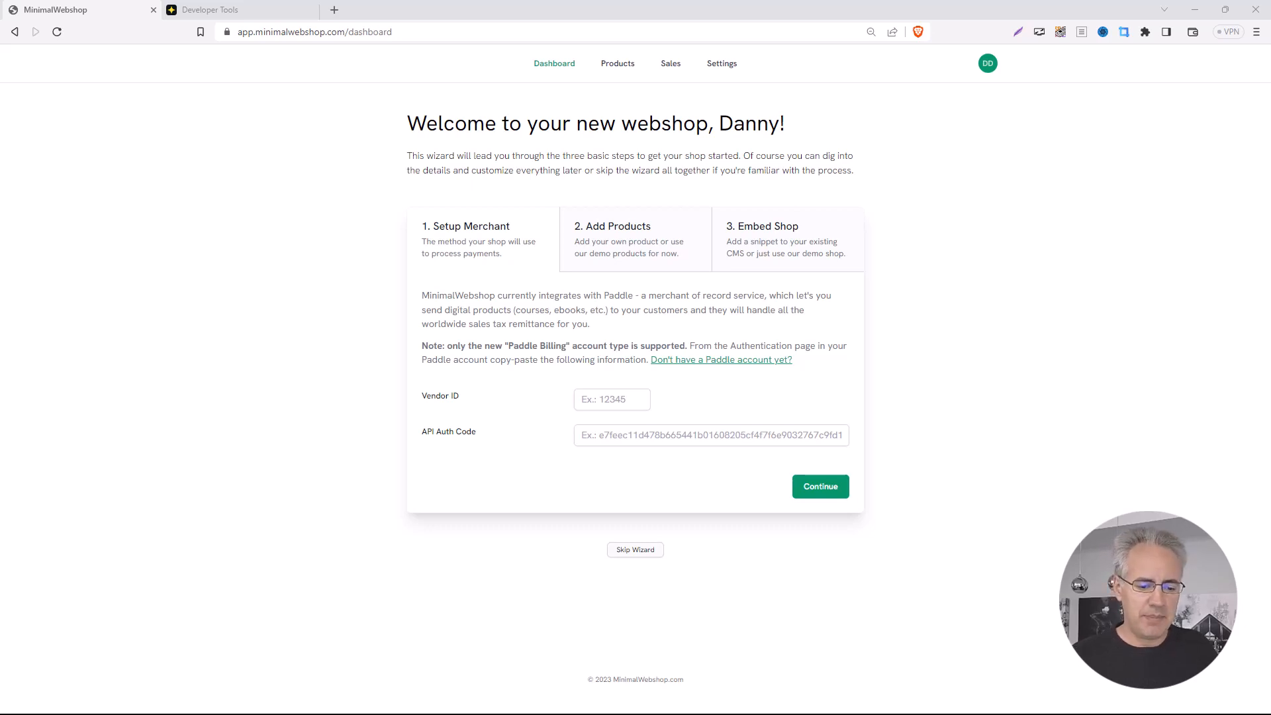
Step: Focus the wizard's Vendor ID field, then bring up Paddle's sandbox Authentication page for the credentials
click(621, 402)
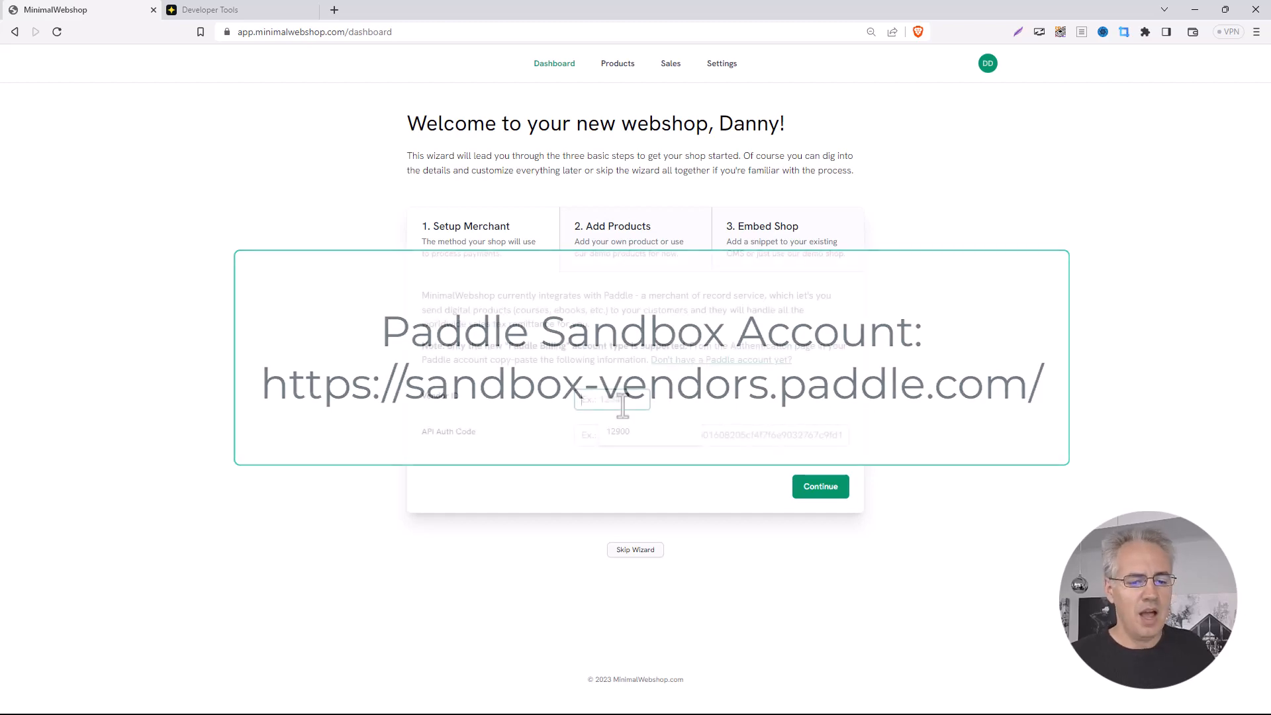
click(256, 9)
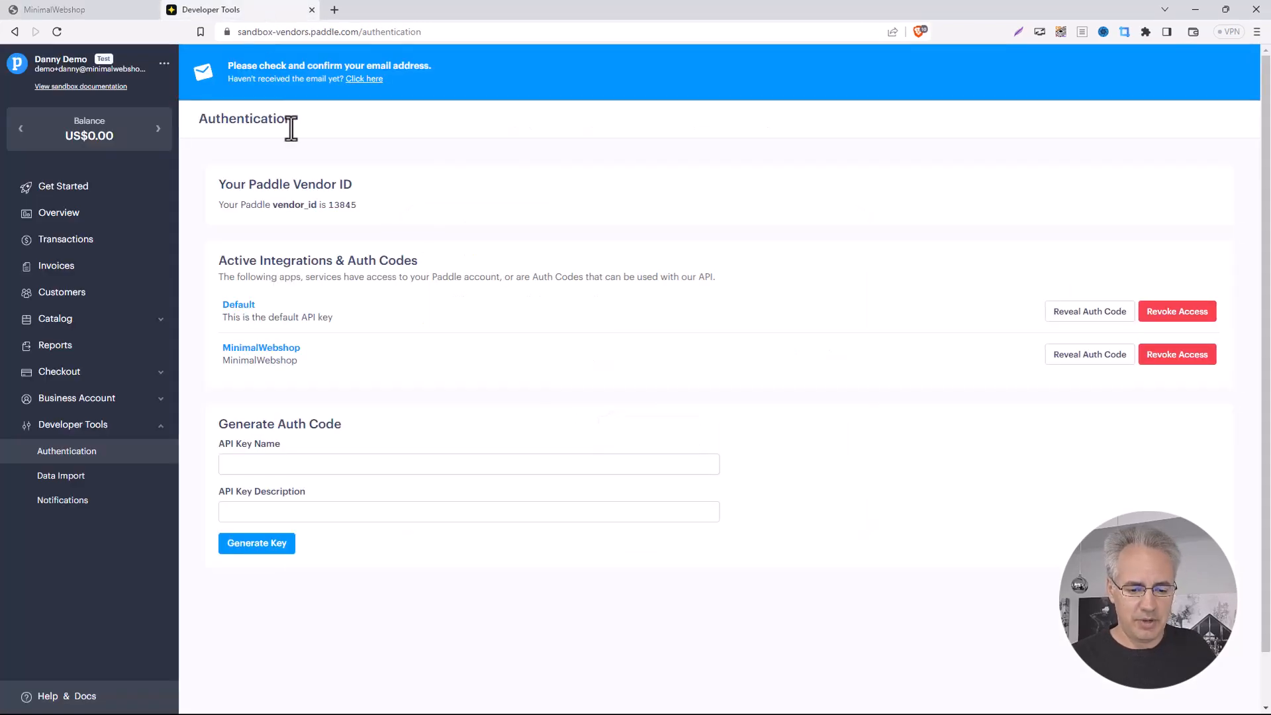
Step: Select the vendor_id number on Paddle's Authentication page for copying
double_click(344, 206)
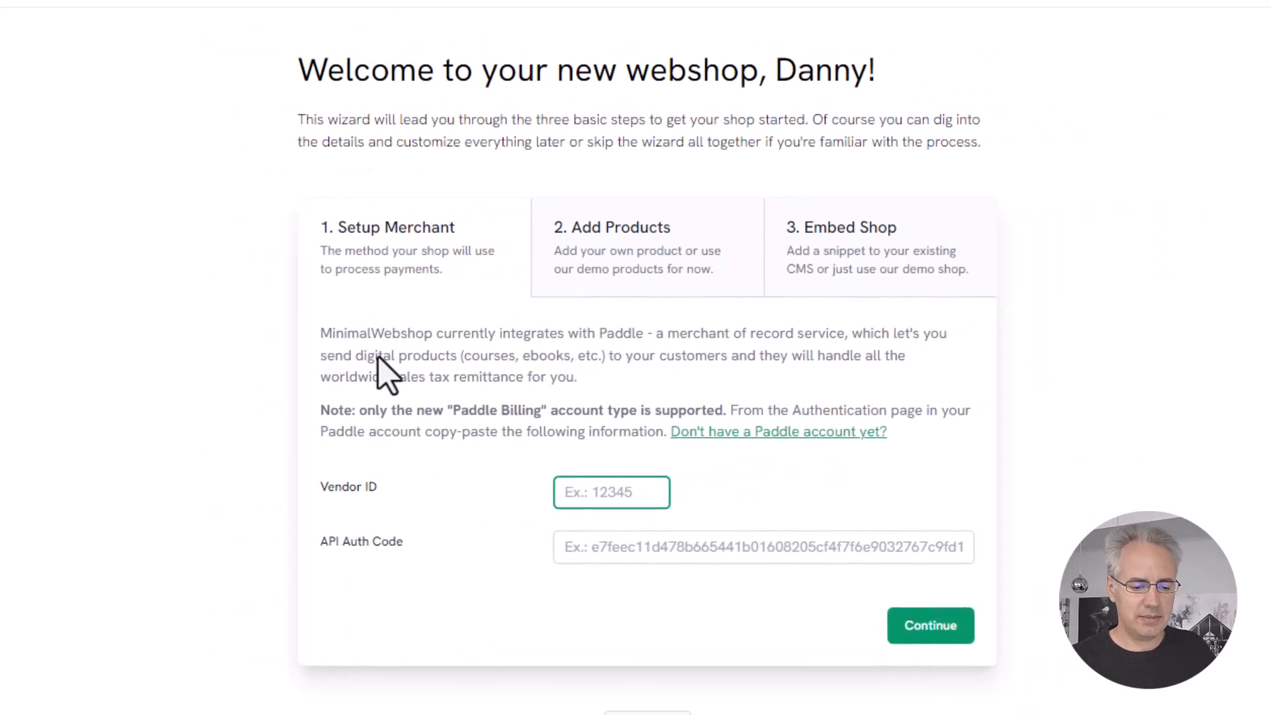
Step: Paste the vendor ID into the wizard's Vendor ID field, then return to Paddle for the auth code
text(13845)
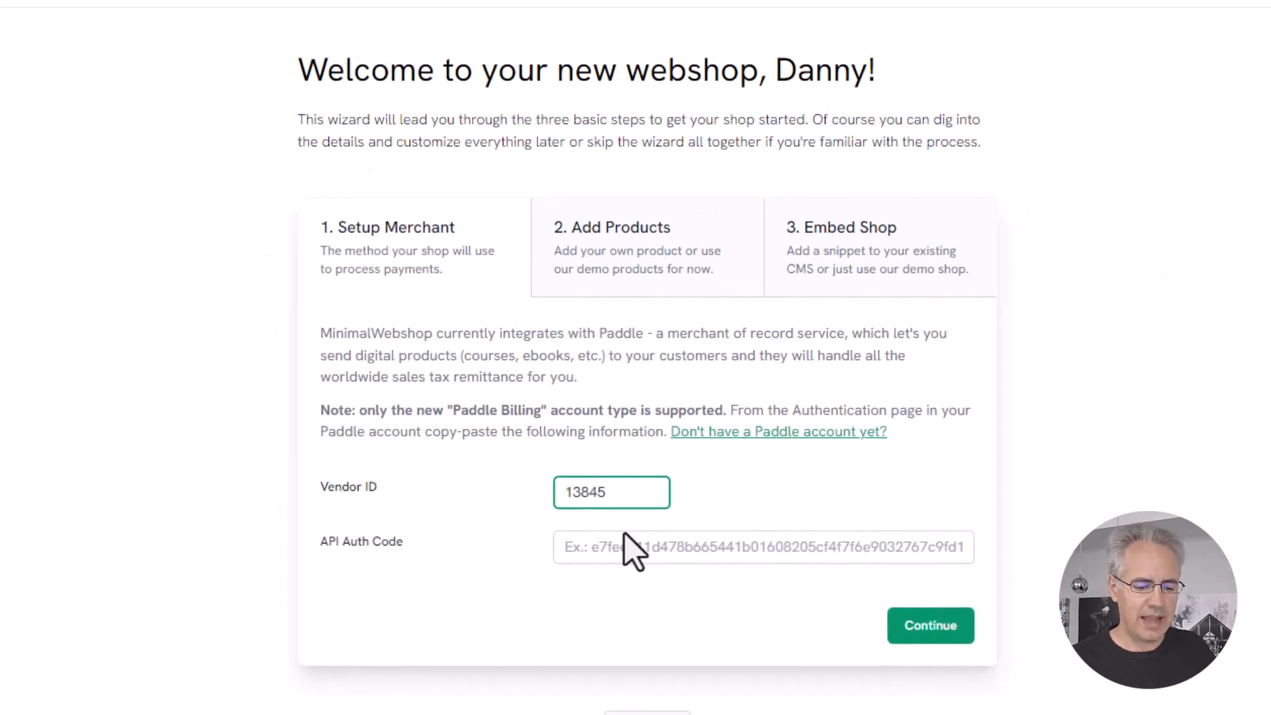
click(613, 546)
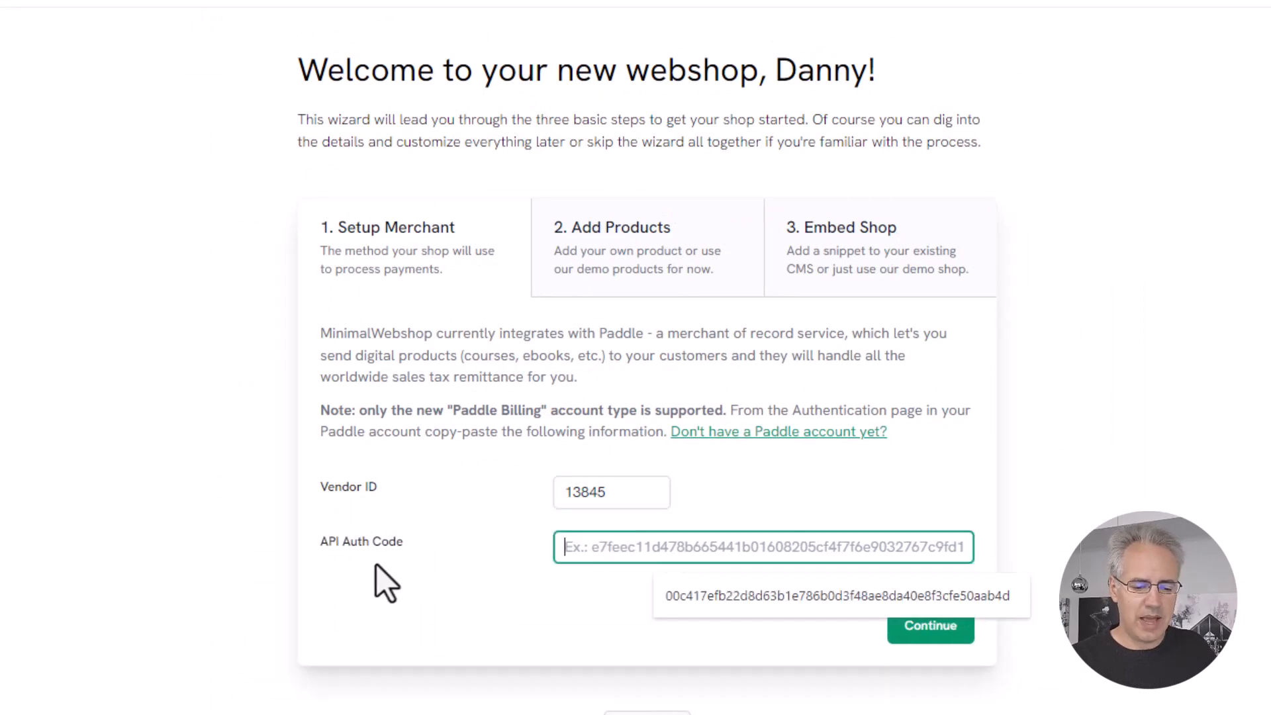
click(149, 2)
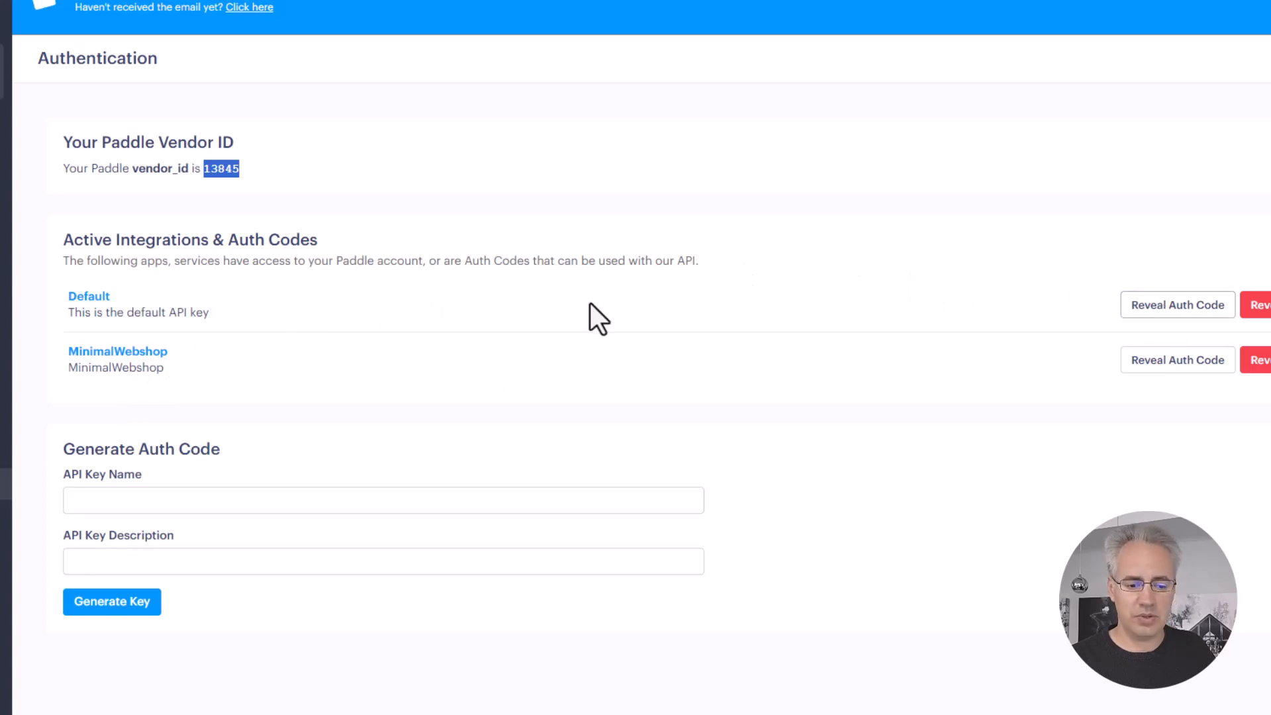
Step: Reveal and select the MinimalWebshop integration's auth code in Paddle, then return to the wizard
click(1160, 366)
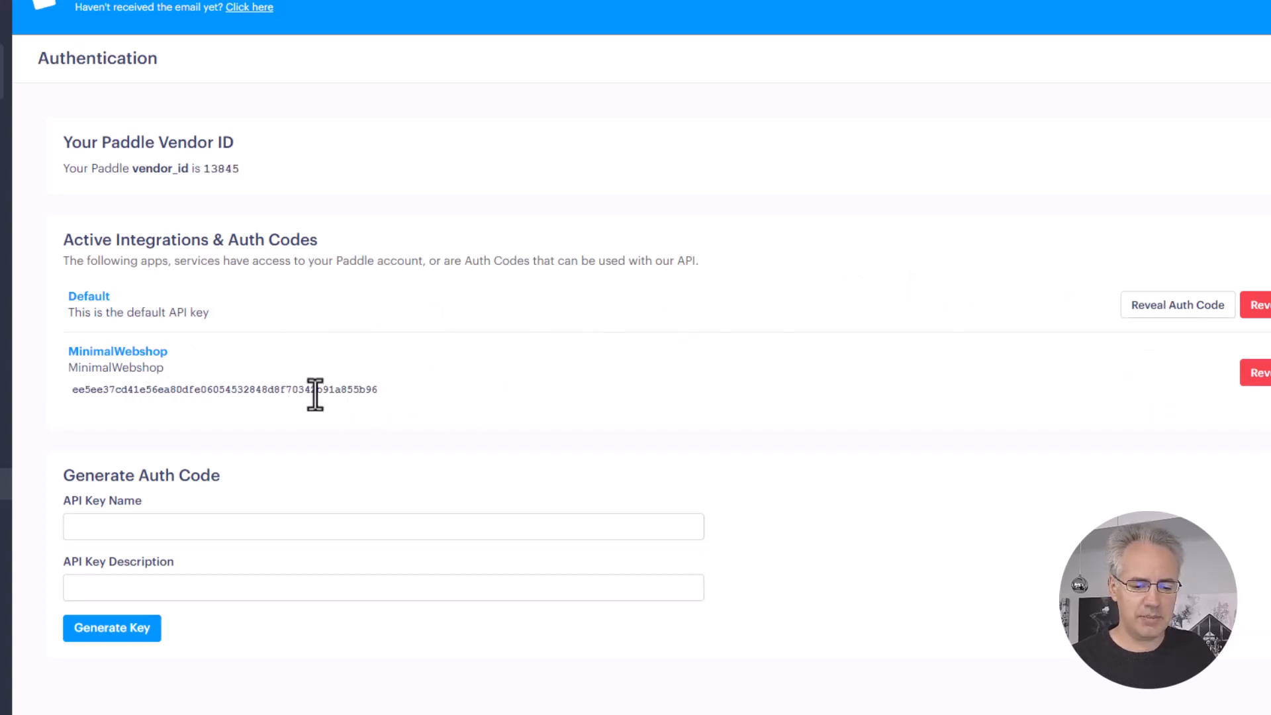
double_click(315, 391)
key(ctrl+c)
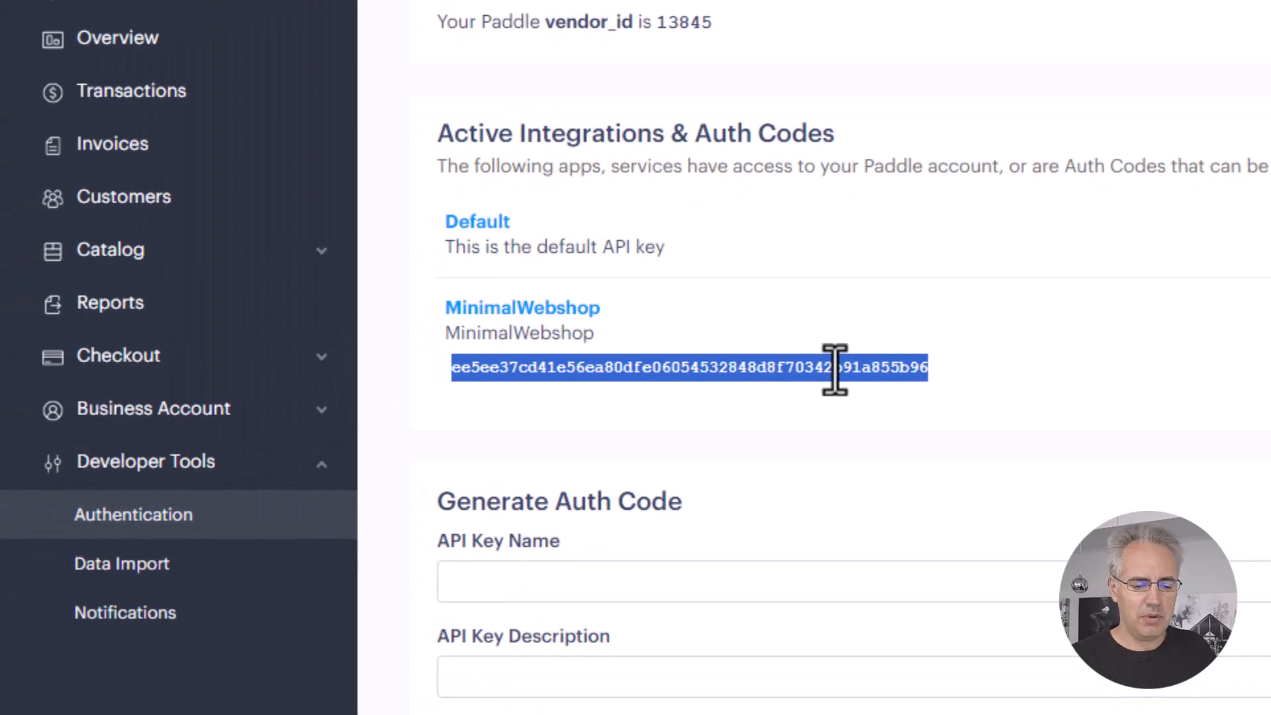
click(74, 3)
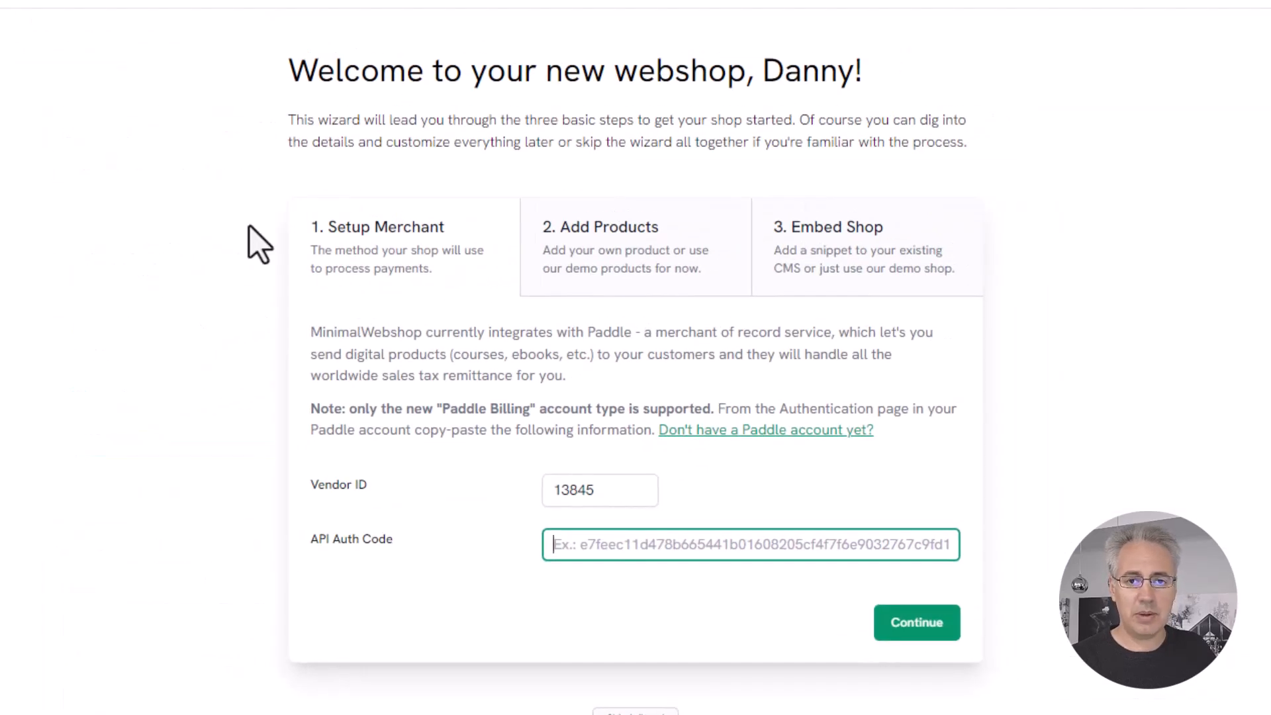
Step: Paste the Paddle auth code into API Auth Code and continue past Setup Merchant
key(ctrl+v)
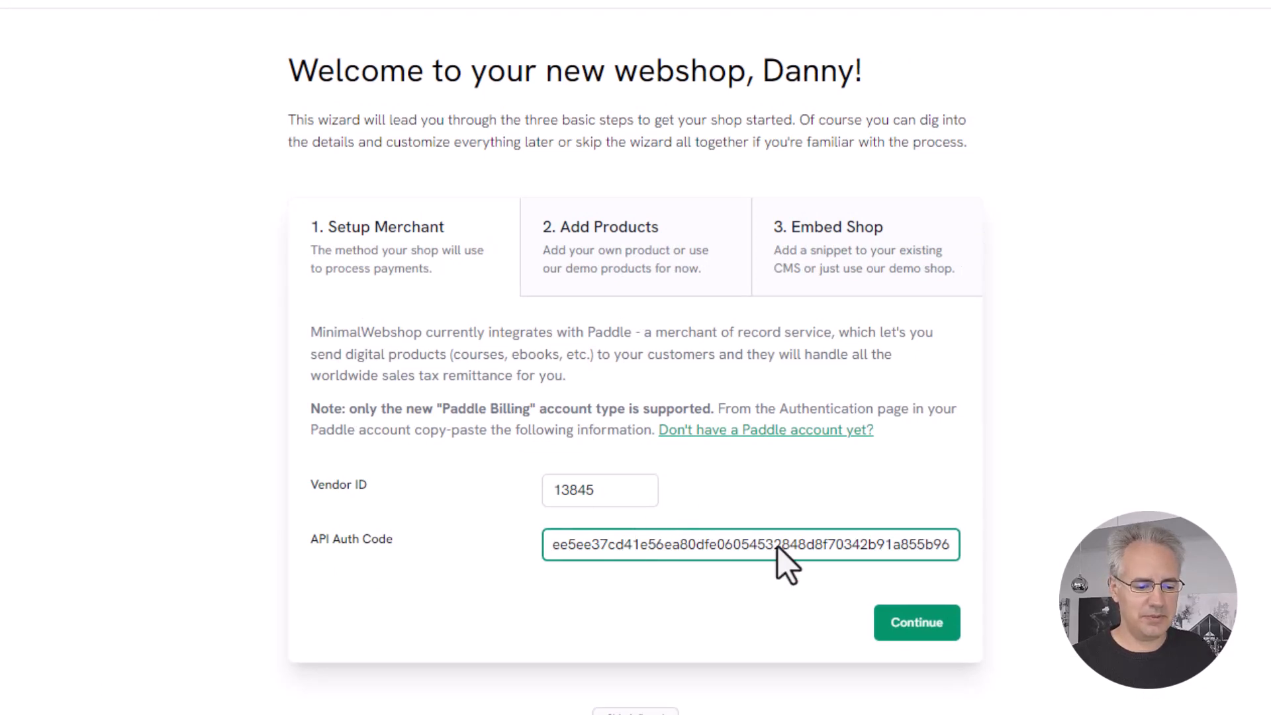
click(917, 626)
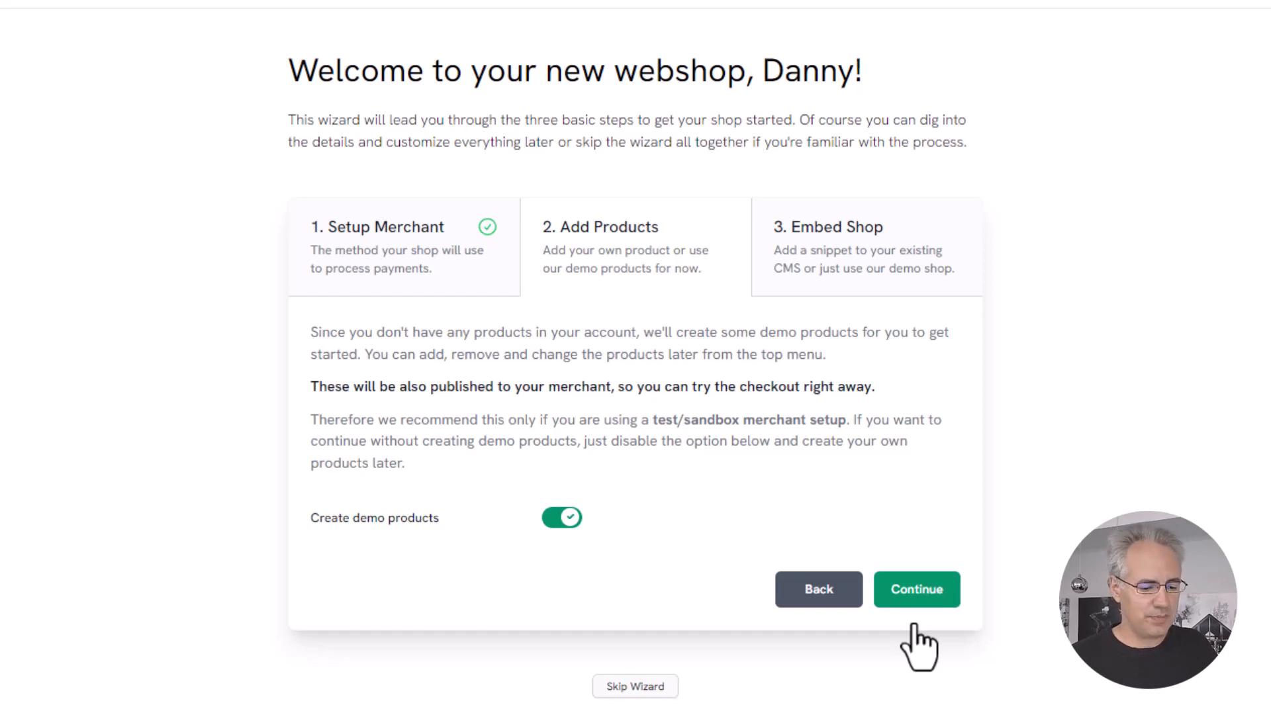
Step: Keep 'Create demo products' enabled and continue to the Embed Shop step
click(923, 586)
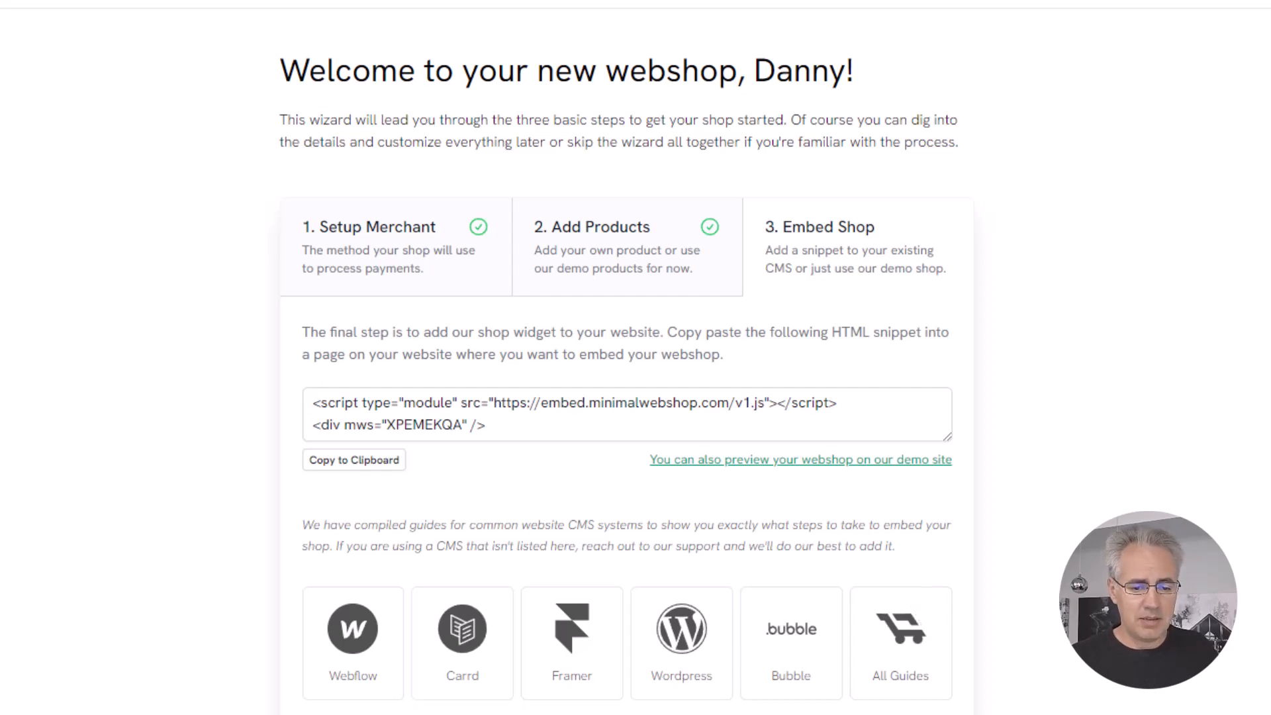
Step: Copy the embed HTML snippet to the clipboard
click(391, 464)
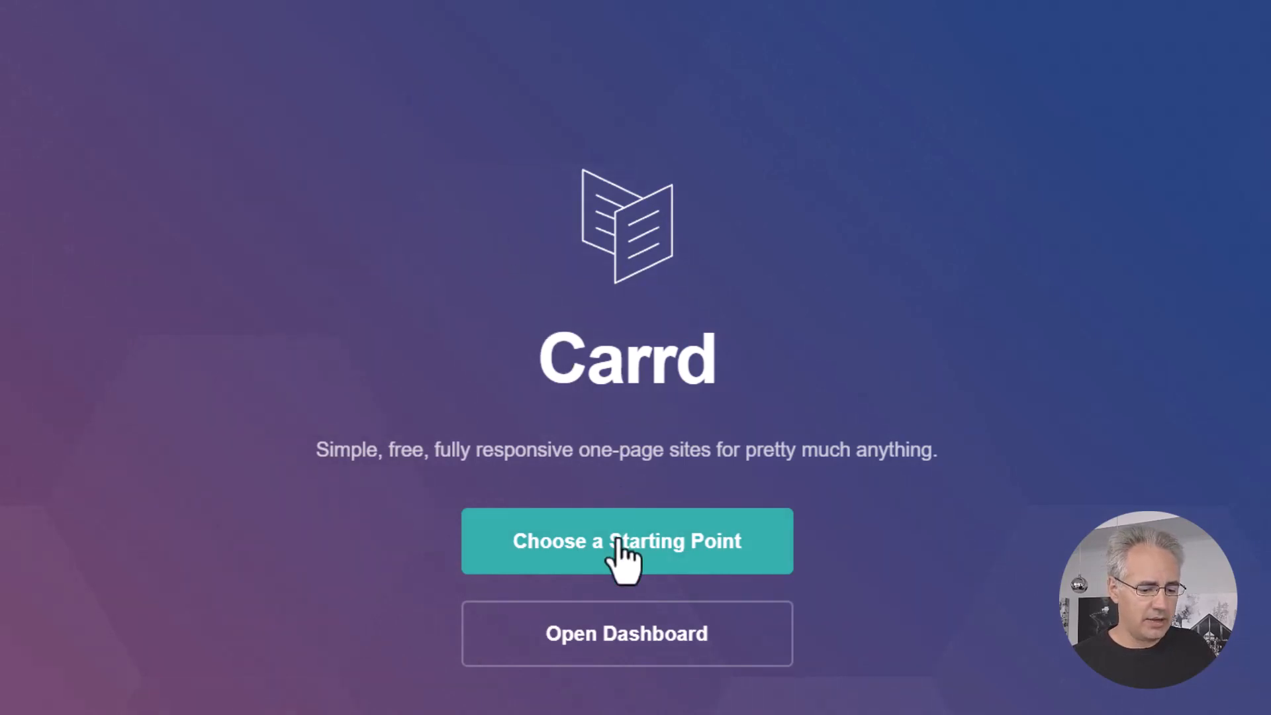
Step: Pick the Interdum template from Carrd's starting points for a new site, then return to MinimalWebshop
click(617, 542)
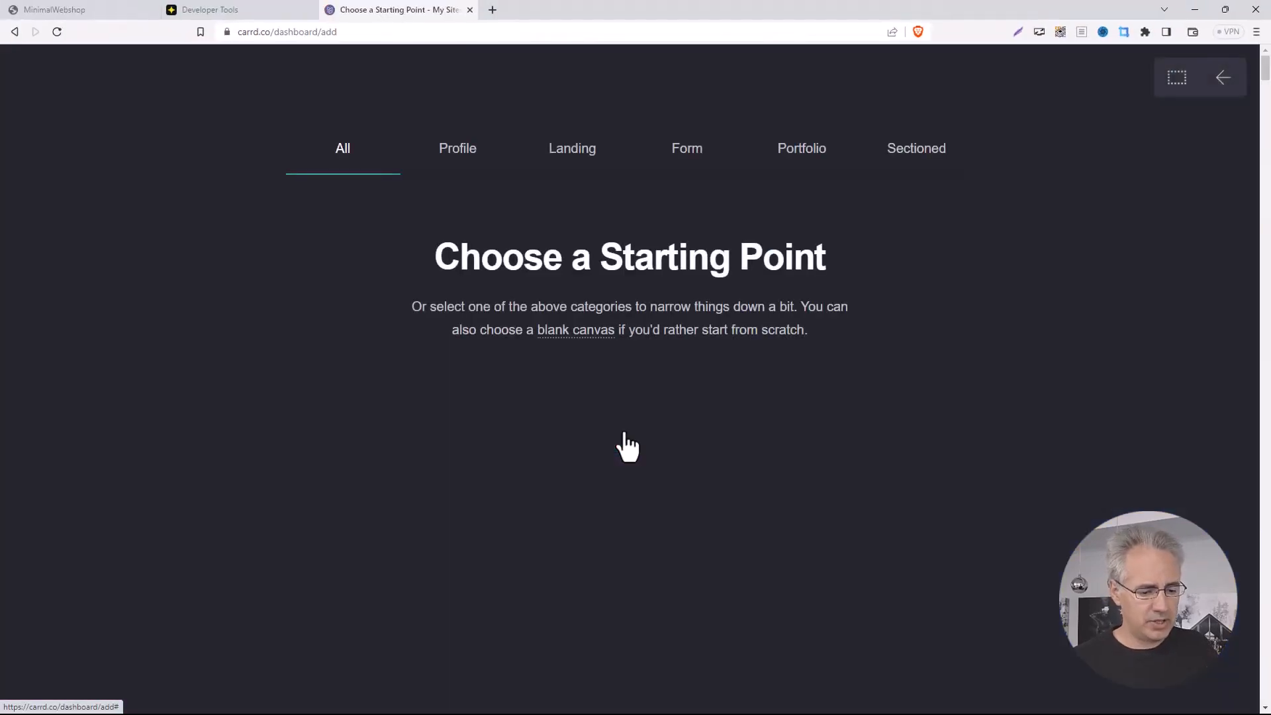
scroll(628, 447, down, 5)
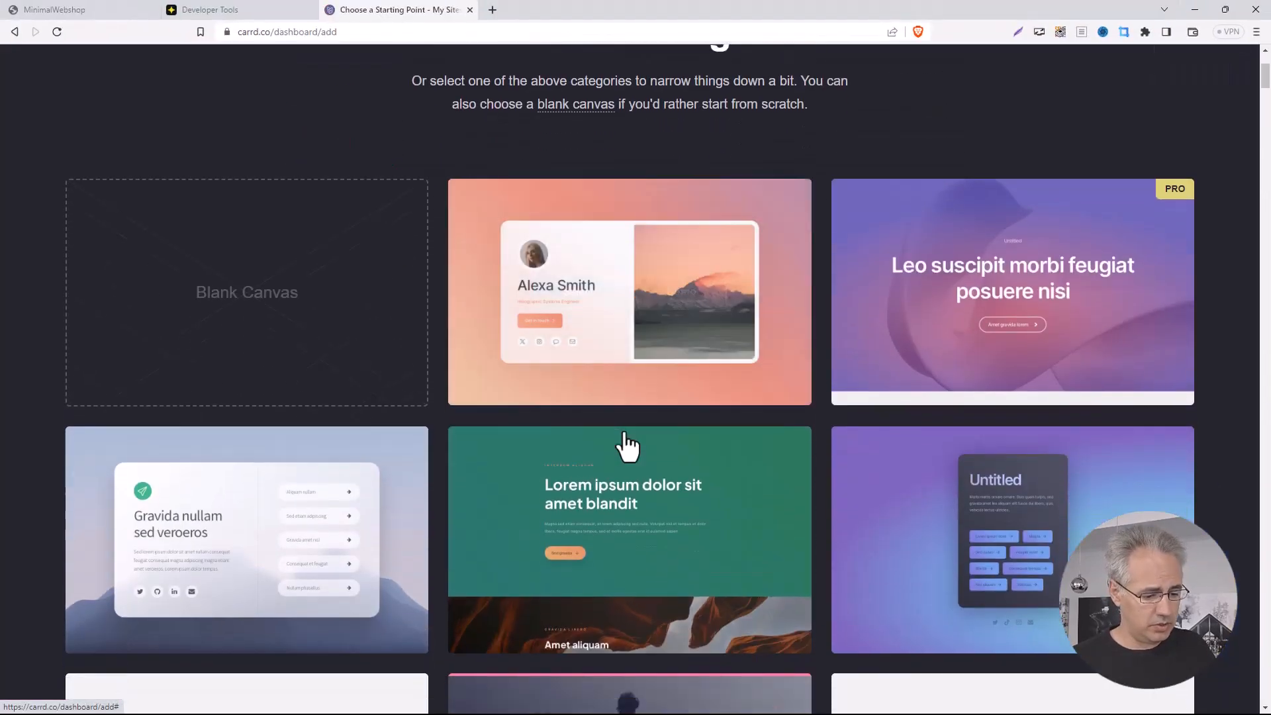
scroll(628, 444, down, 3)
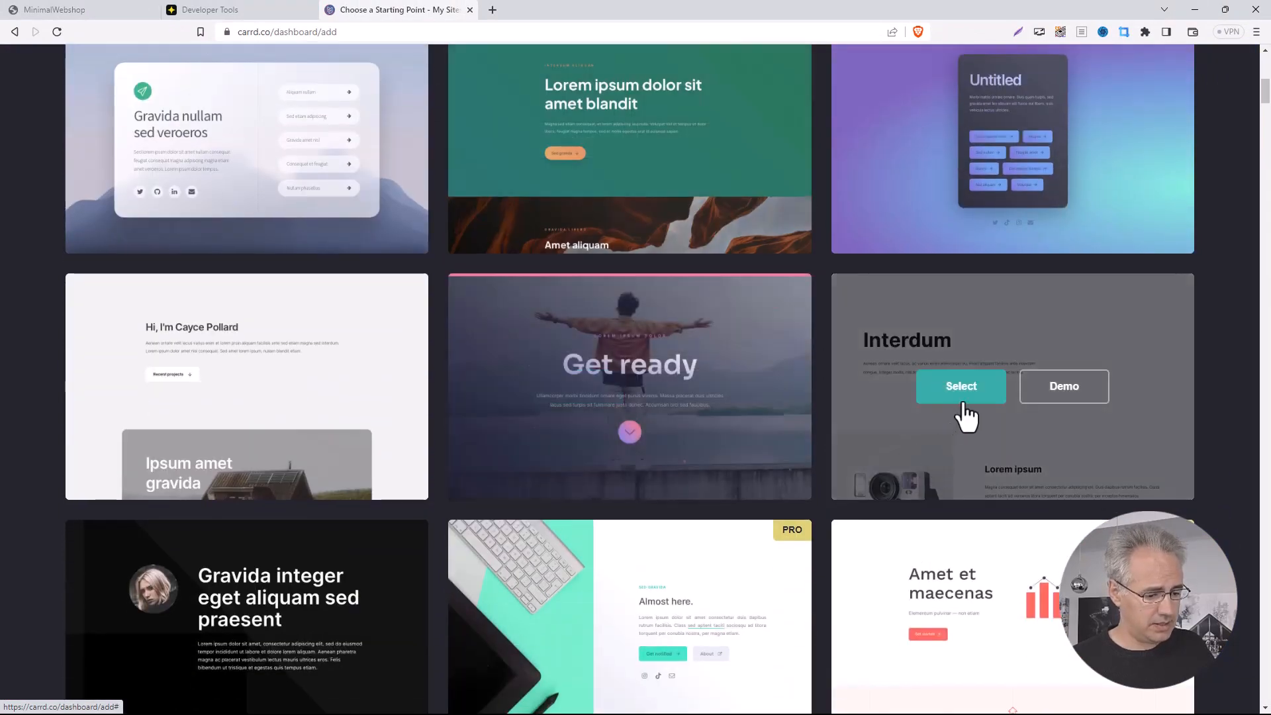
click(961, 387)
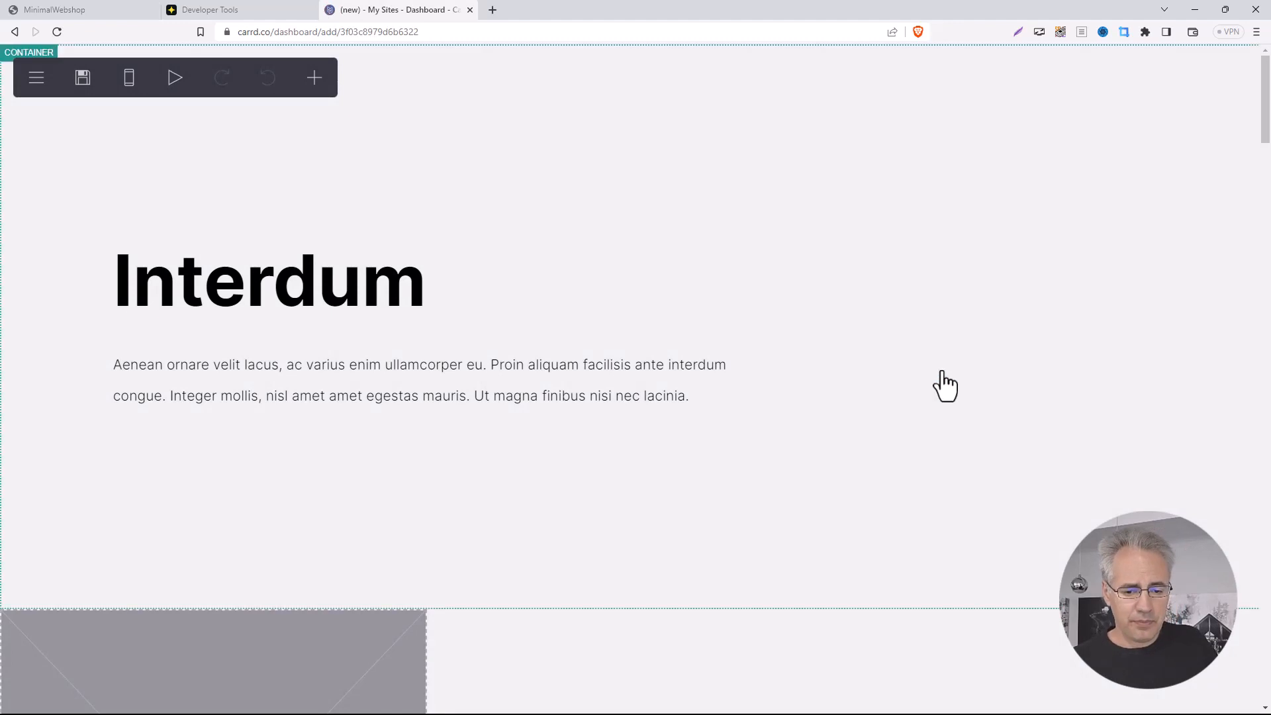
click(130, 24)
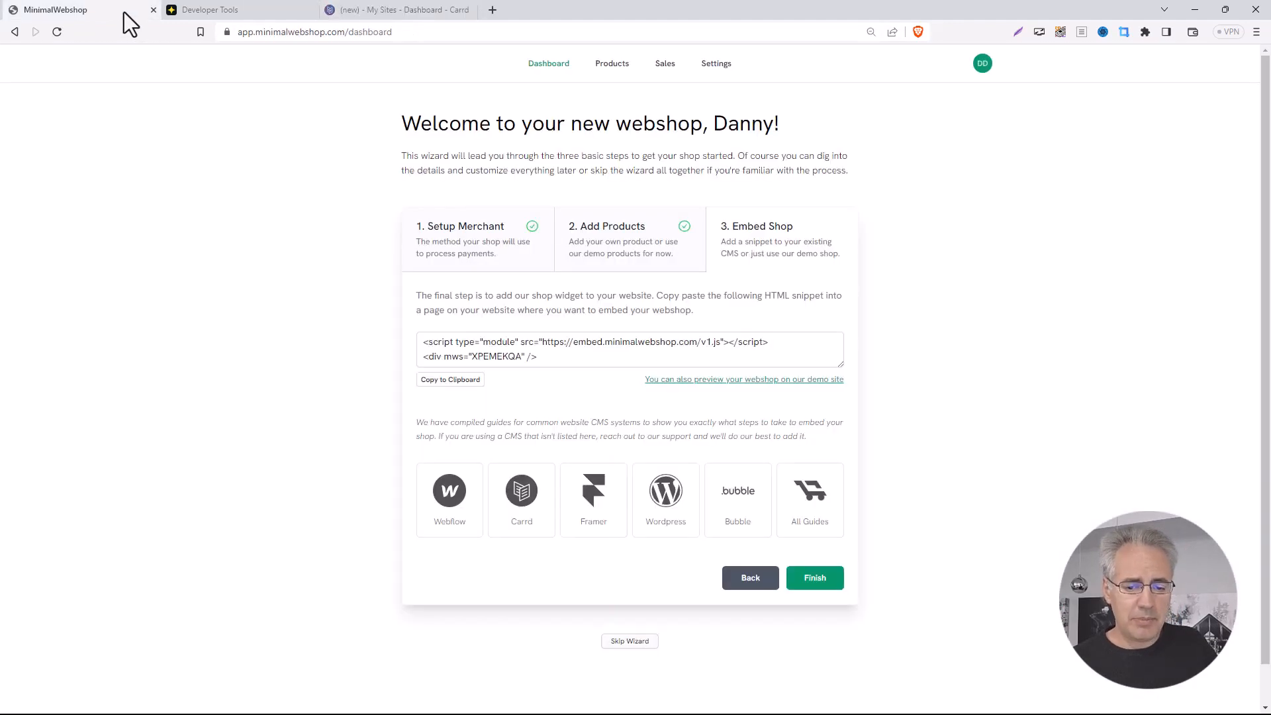
Step: Select and copy the entire script-and-div embed snippet from the textarea
click(547, 360)
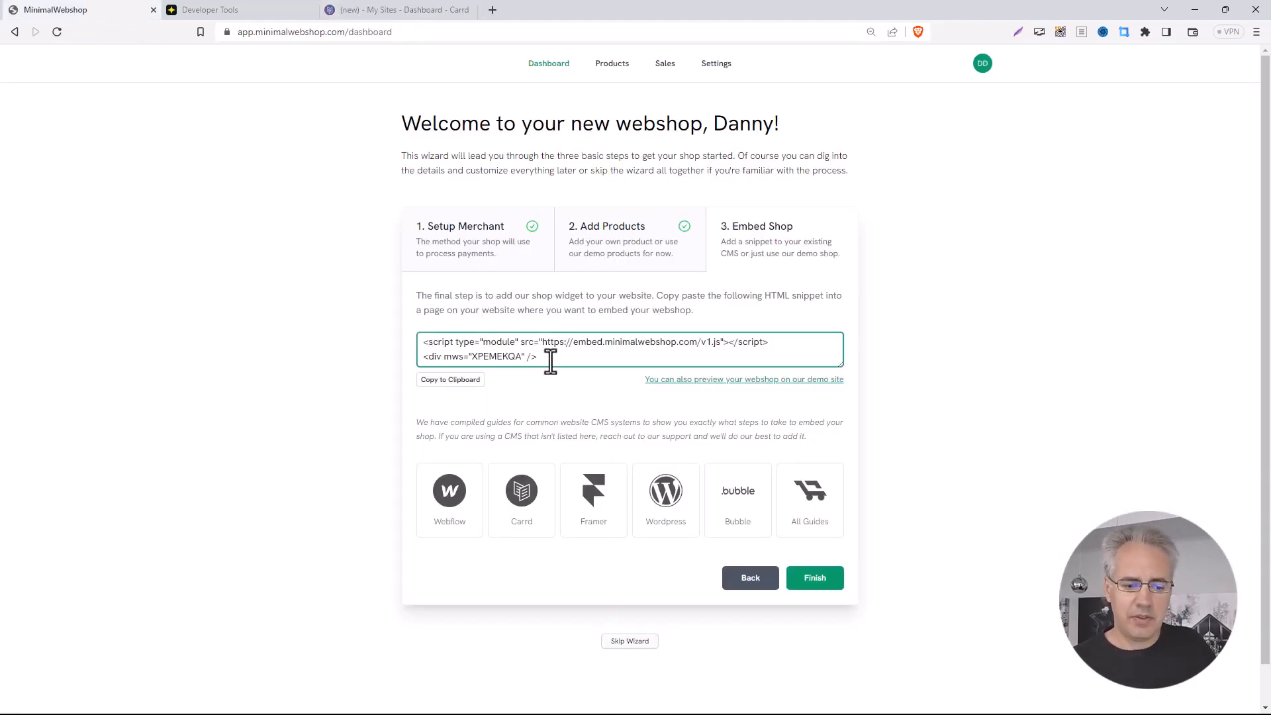
key(ctrl+a)
key(ctrl+c)
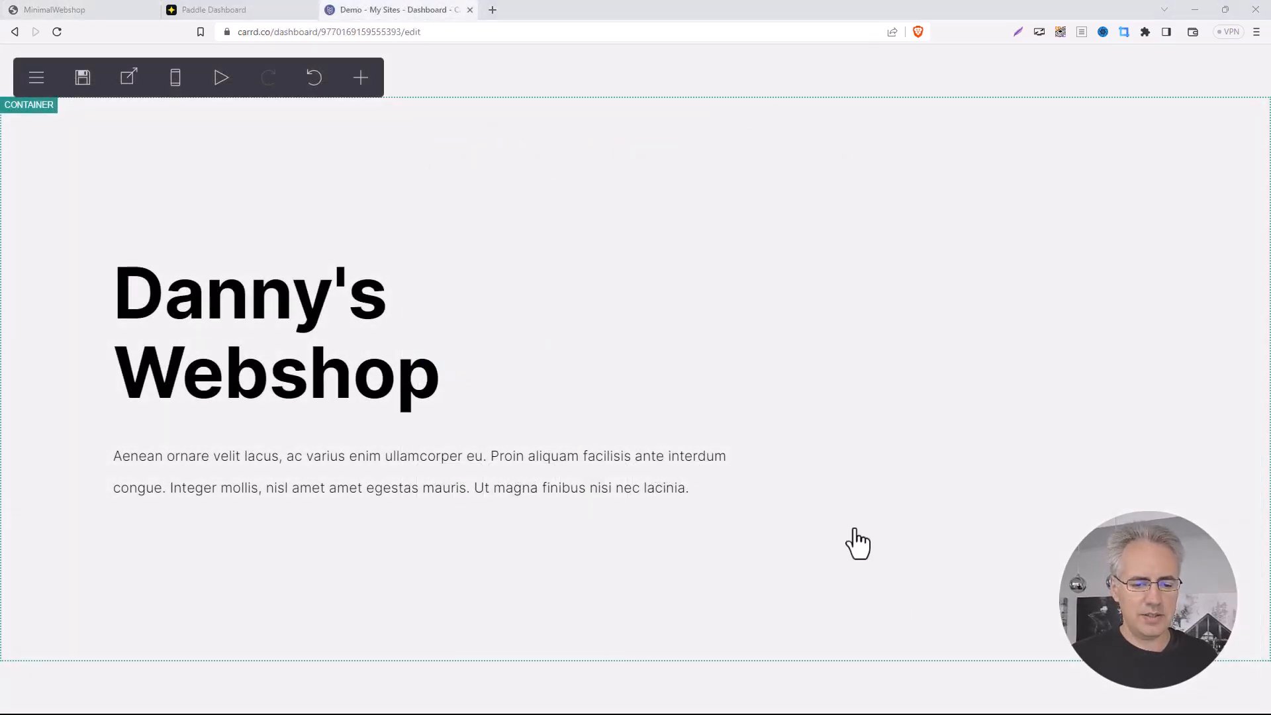
Step: Add an Embed element below the intro with the MinimalWebshop snippet pasted into its Code field
click(363, 83)
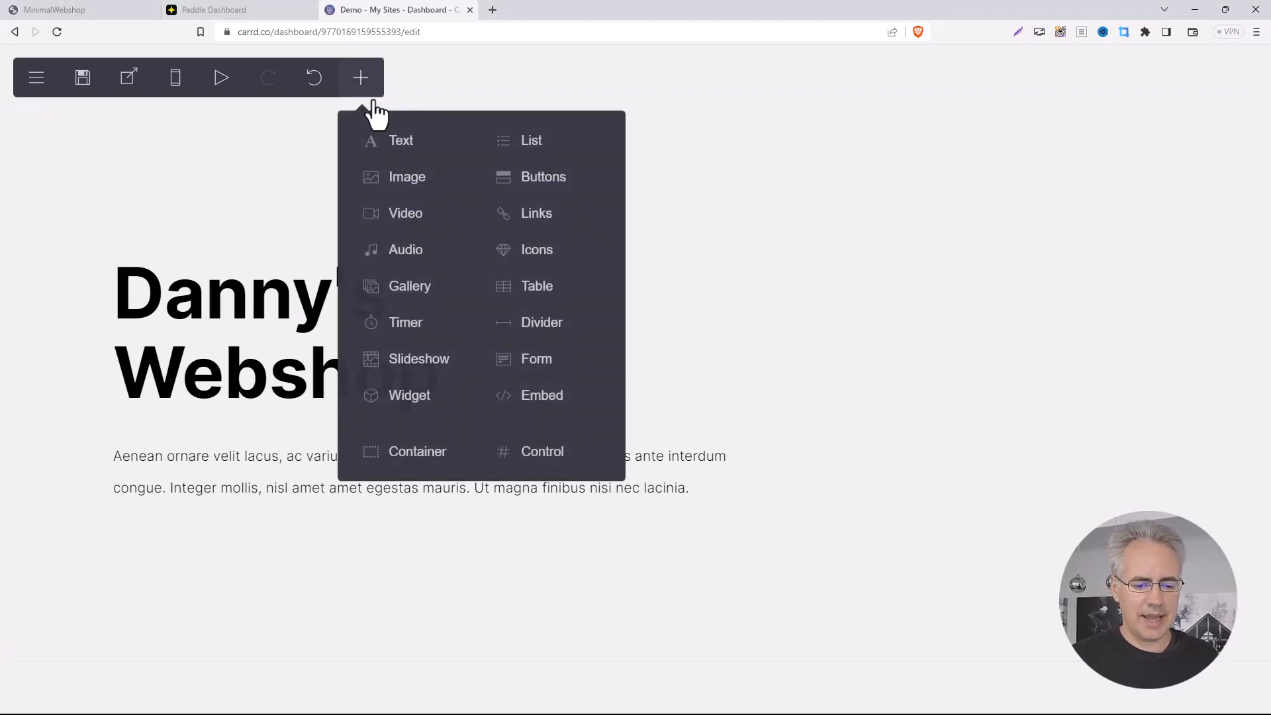
click(600, 411)
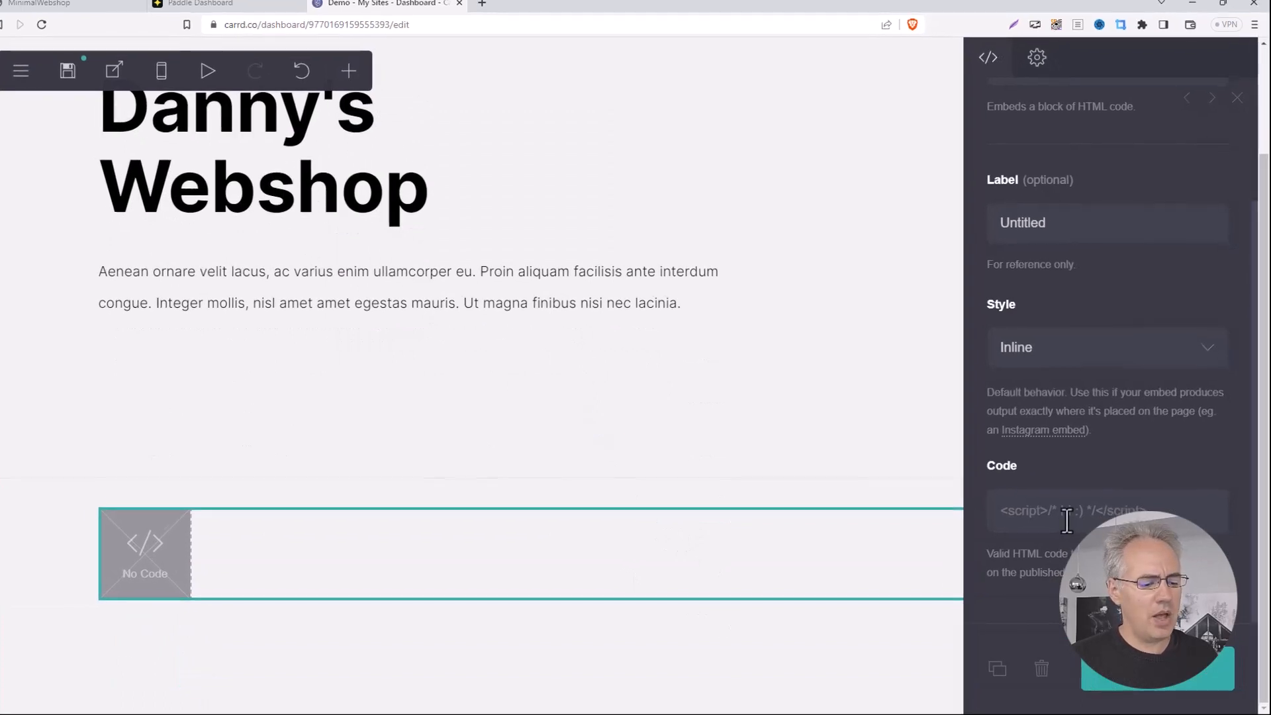
click(1067, 520)
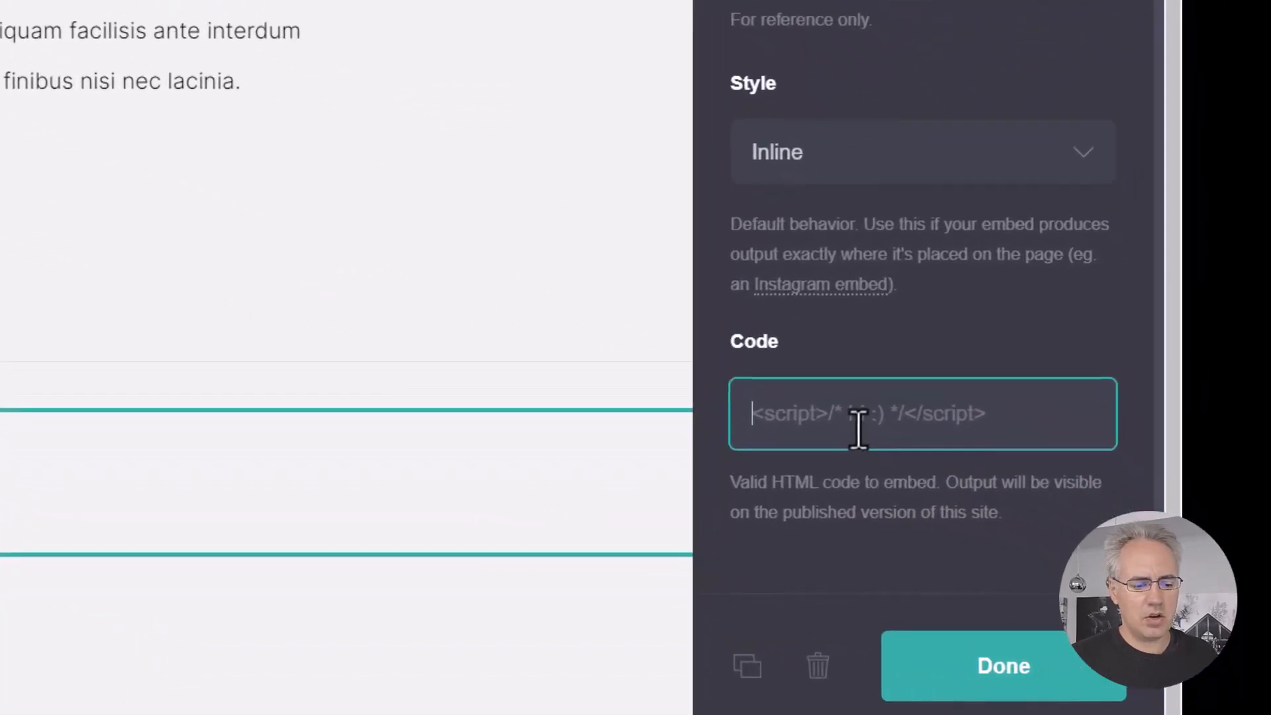
key(ctrl+v)
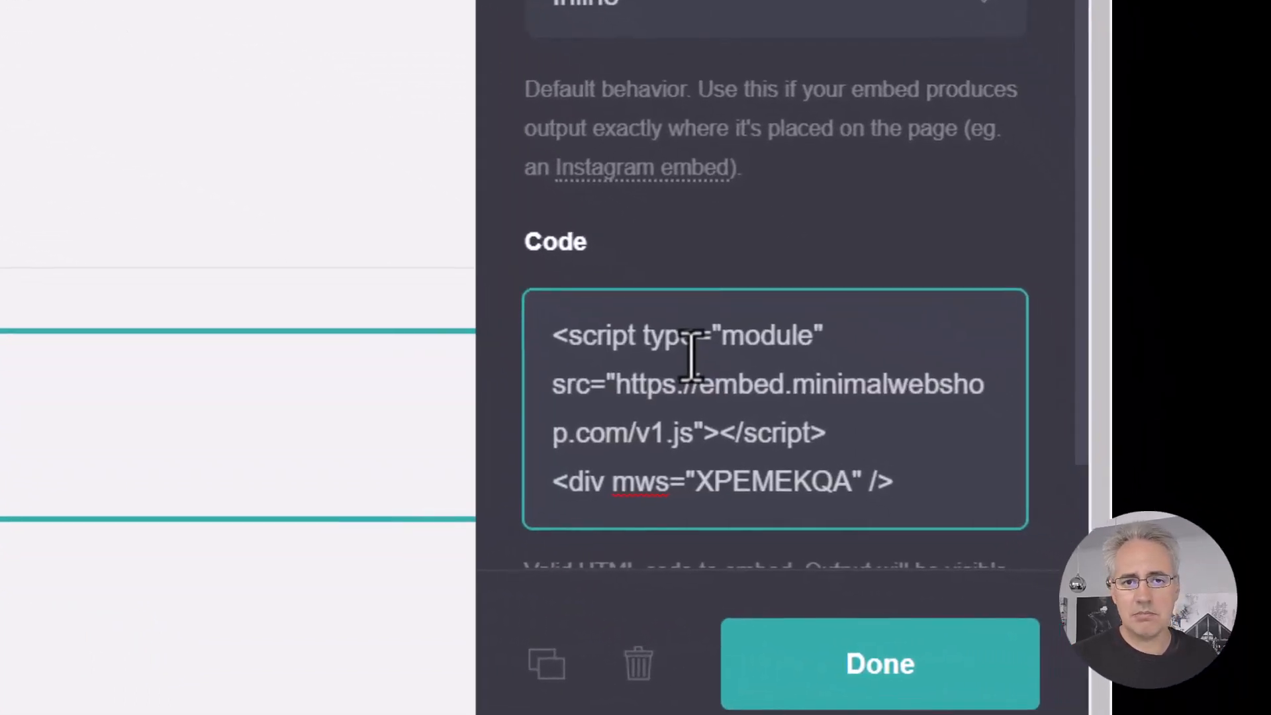
click(935, 667)
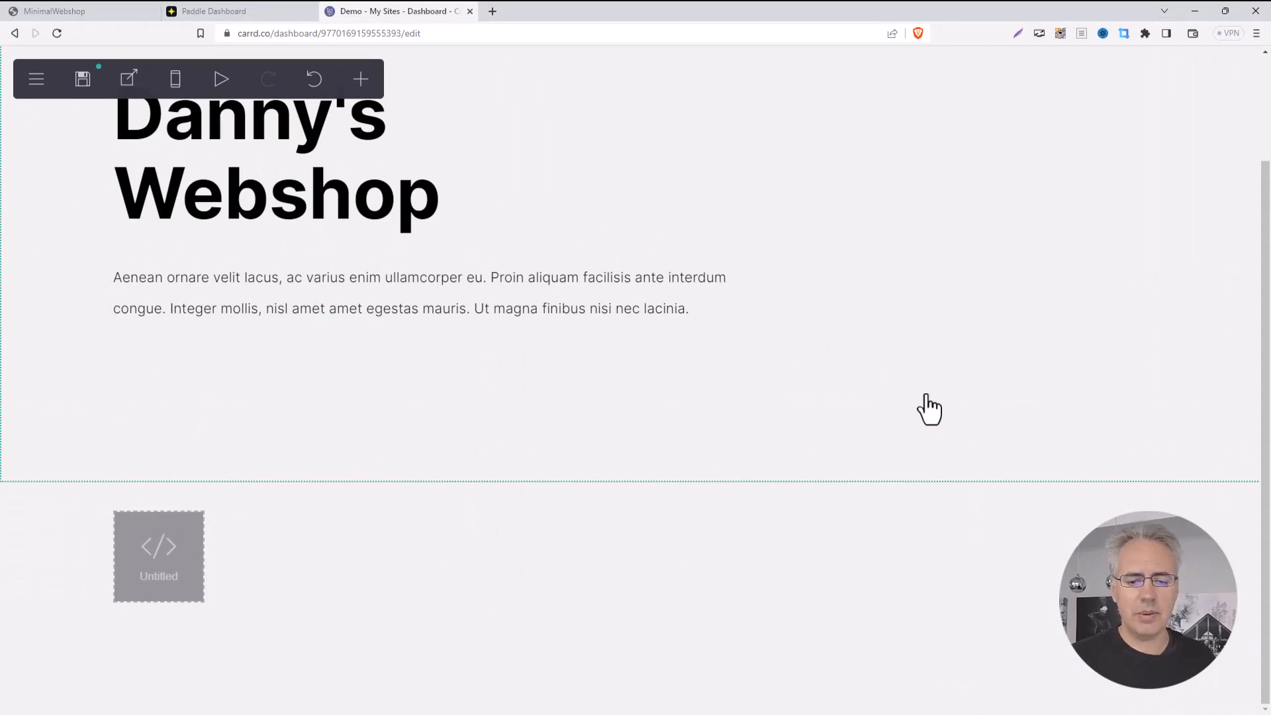
Step: Publish the site to demodannyshop.carrd.co and open the live page in a new tab
click(80, 80)
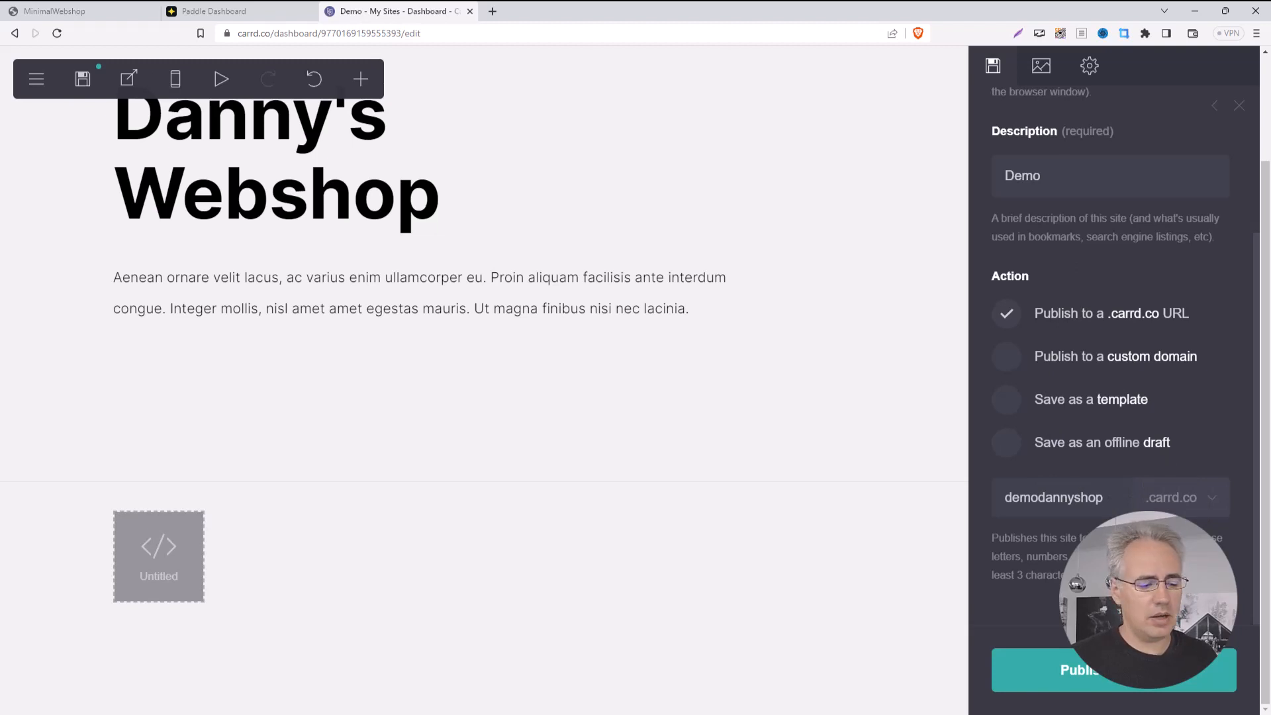
click(1138, 691)
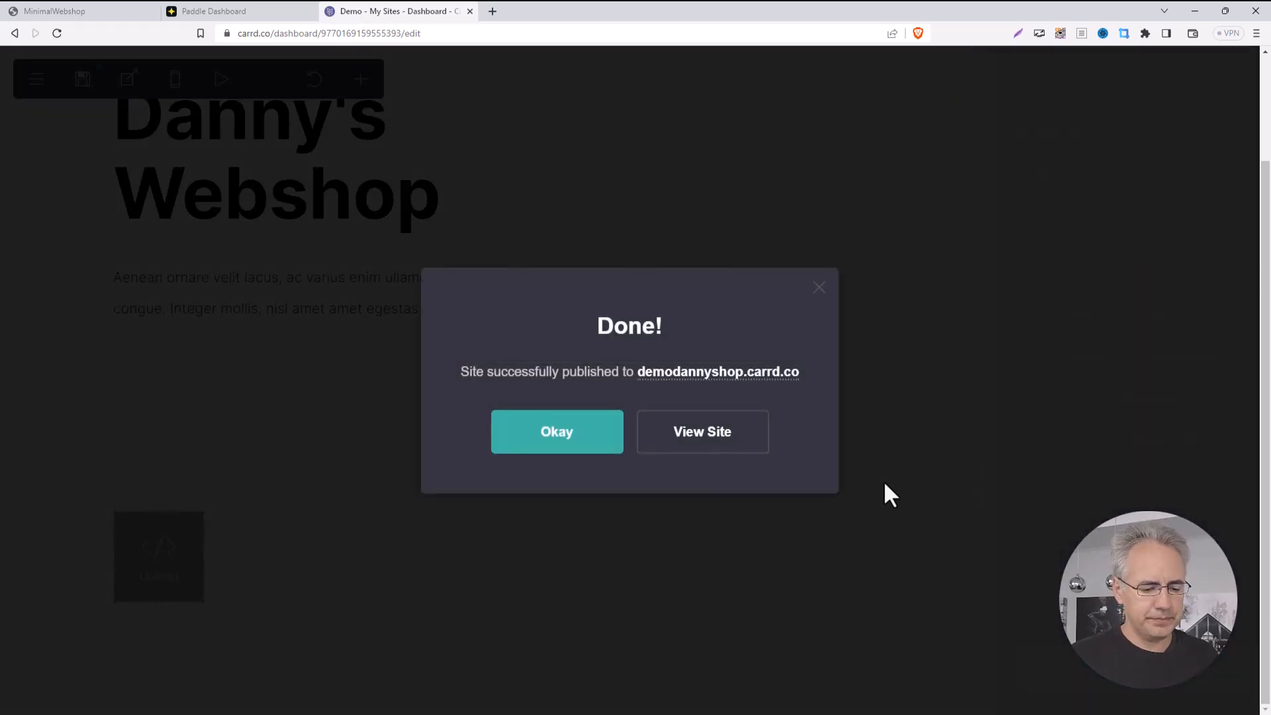
click(705, 438)
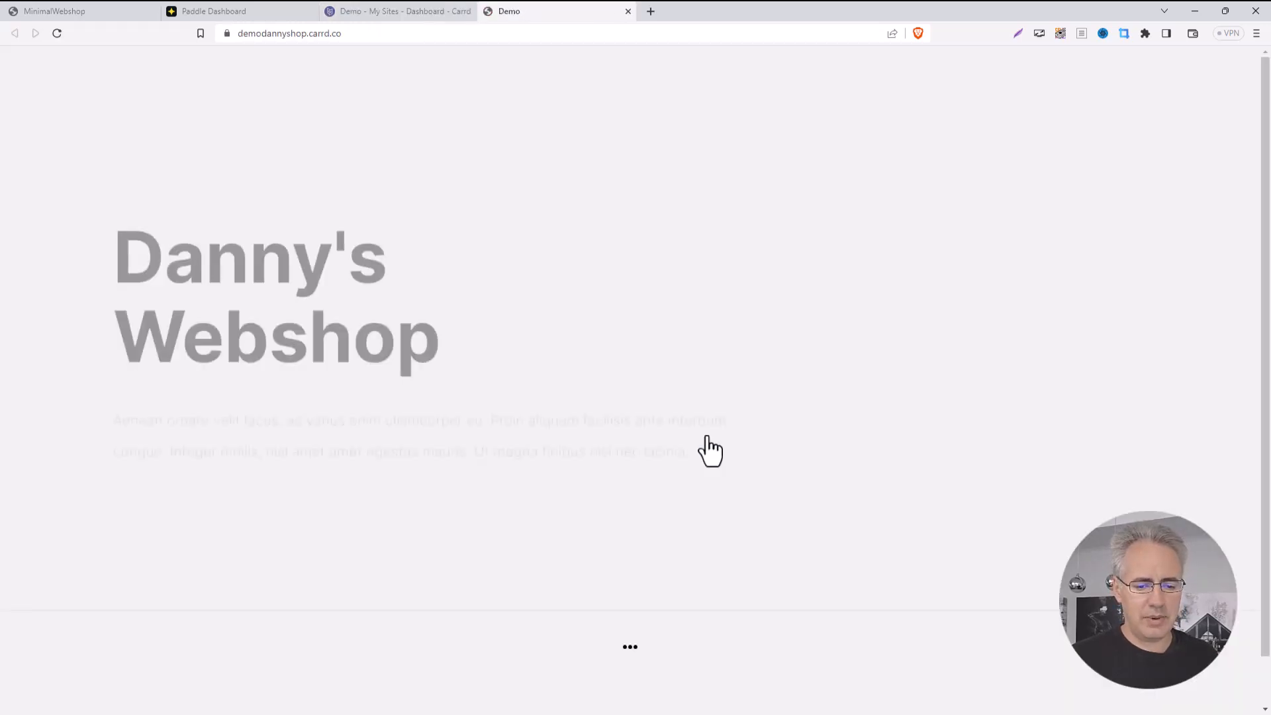
Step: Add the Editing for Fiction Film 2023 Standard License (USD 20.00) to the shop cart
scroll(707, 439, down, 3)
scroll(707, 438, down, 4)
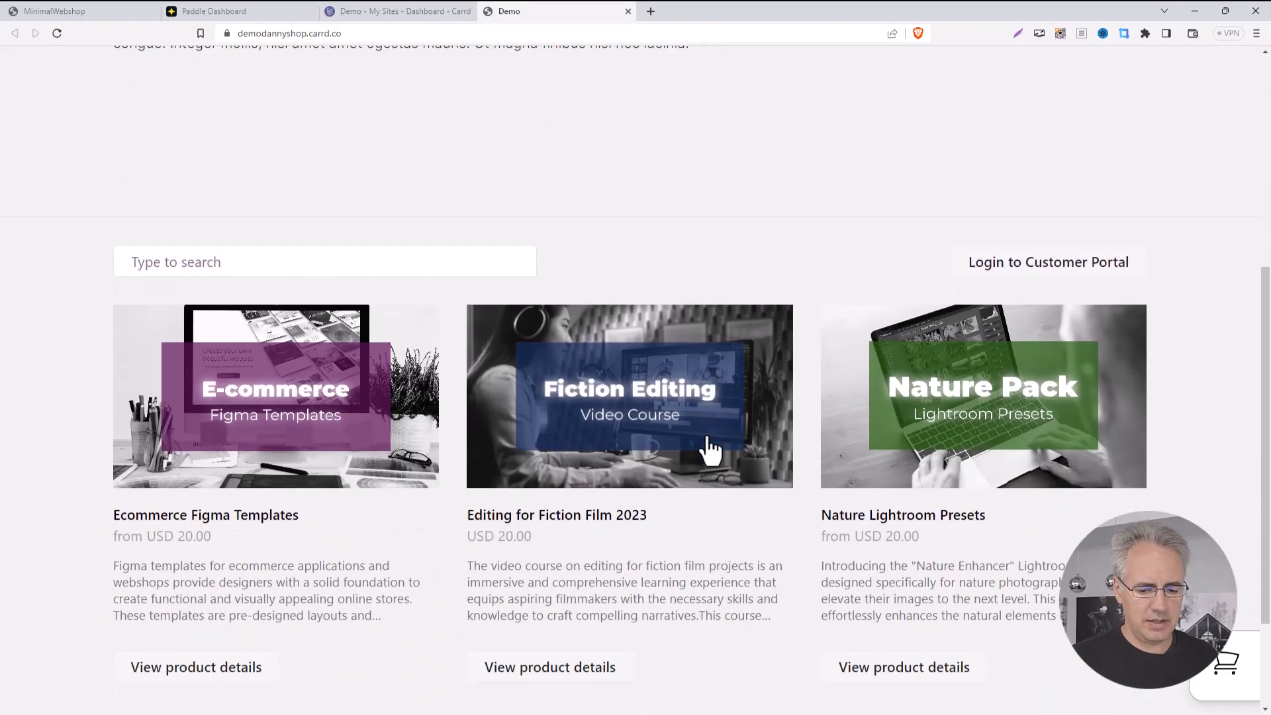
scroll(707, 439, up, 1)
scroll(707, 439, down, 2)
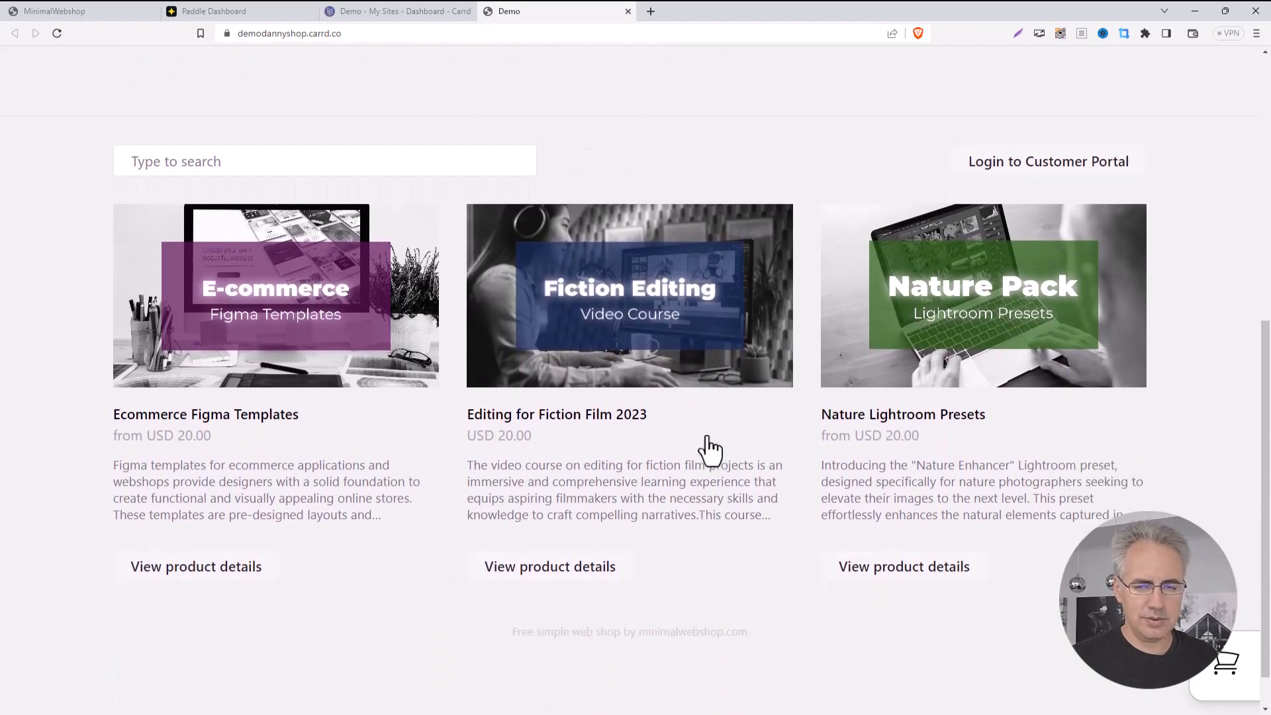
scroll(707, 438, up, 1)
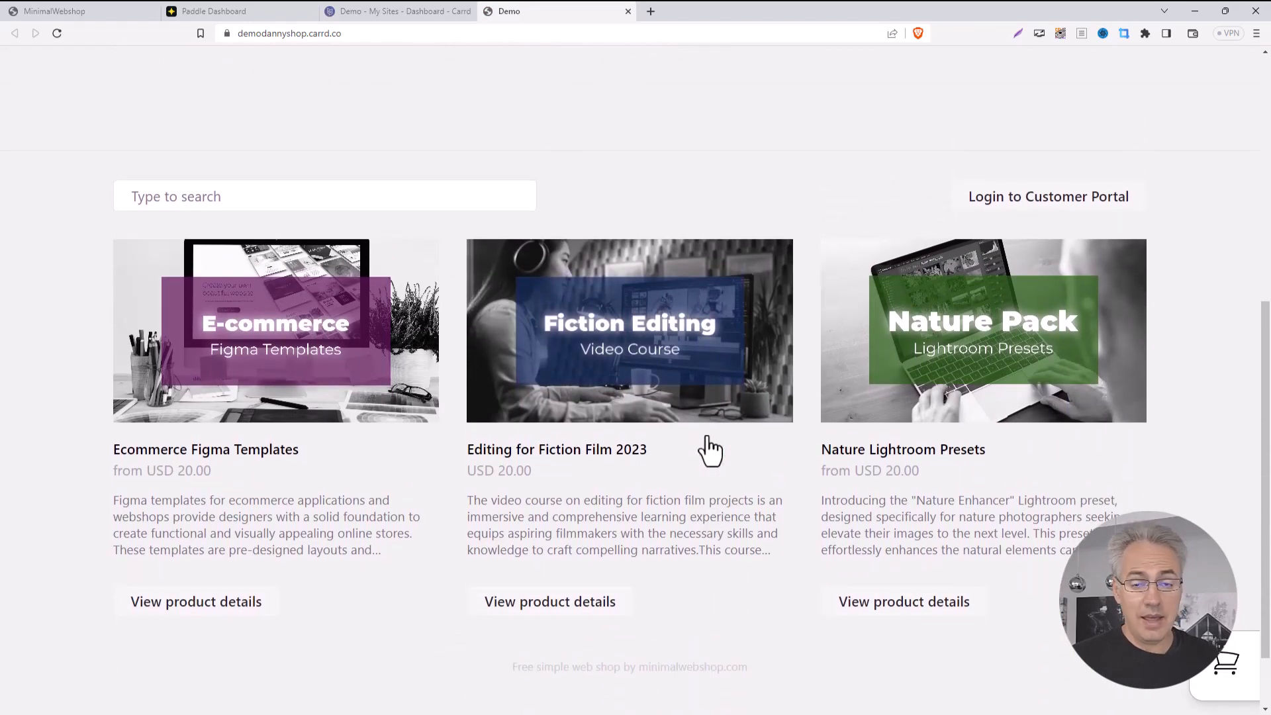
click(654, 344)
scroll(746, 445, down, 5)
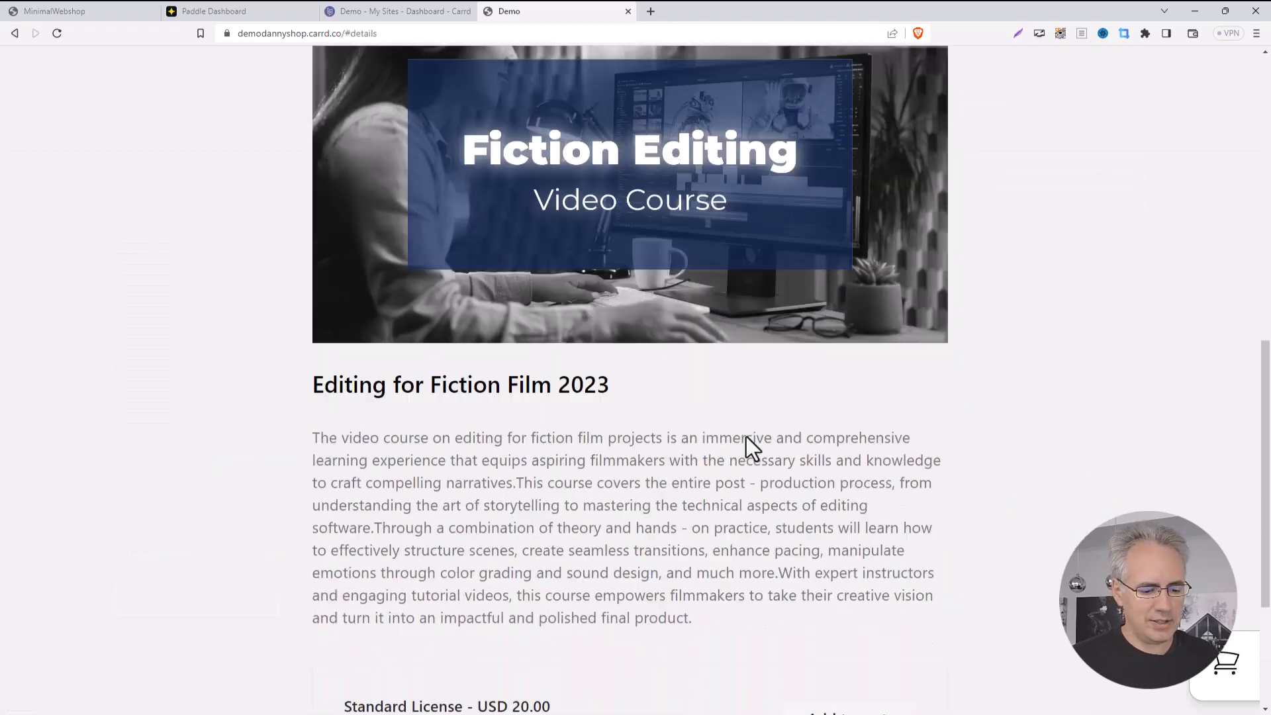
click(819, 529)
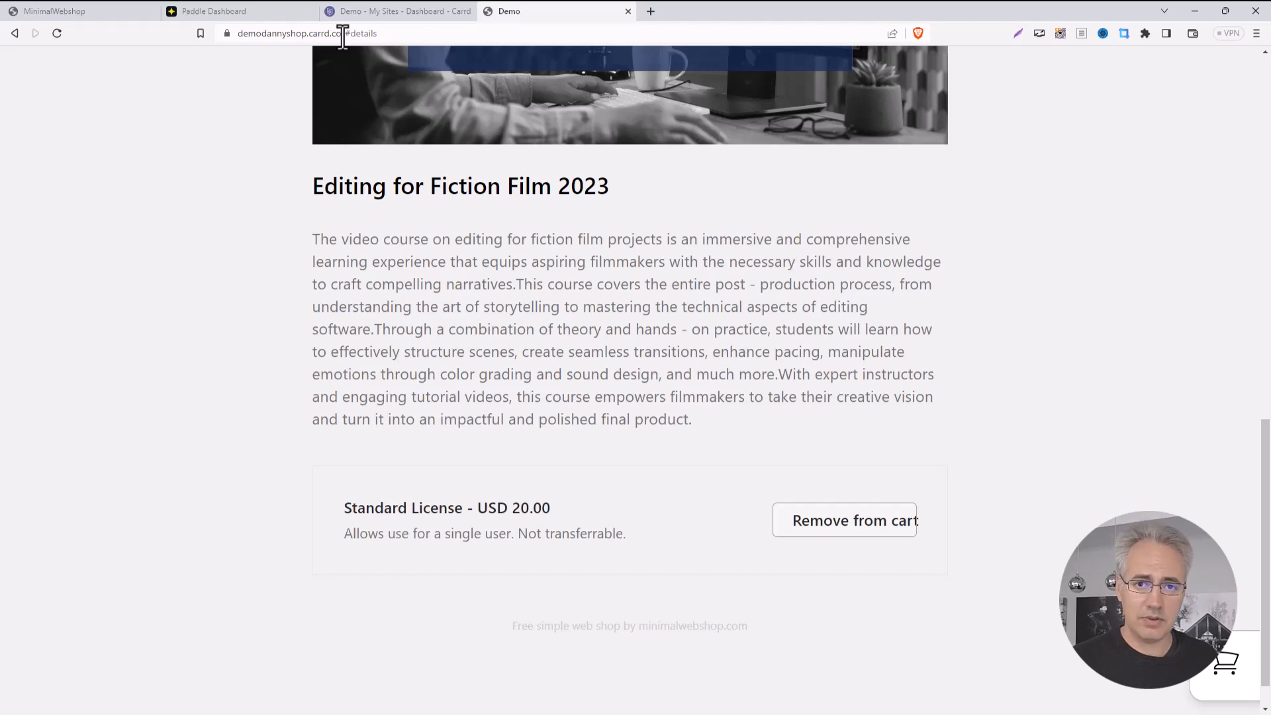
drag(343, 36, 232, 37)
key(ctrl+c)
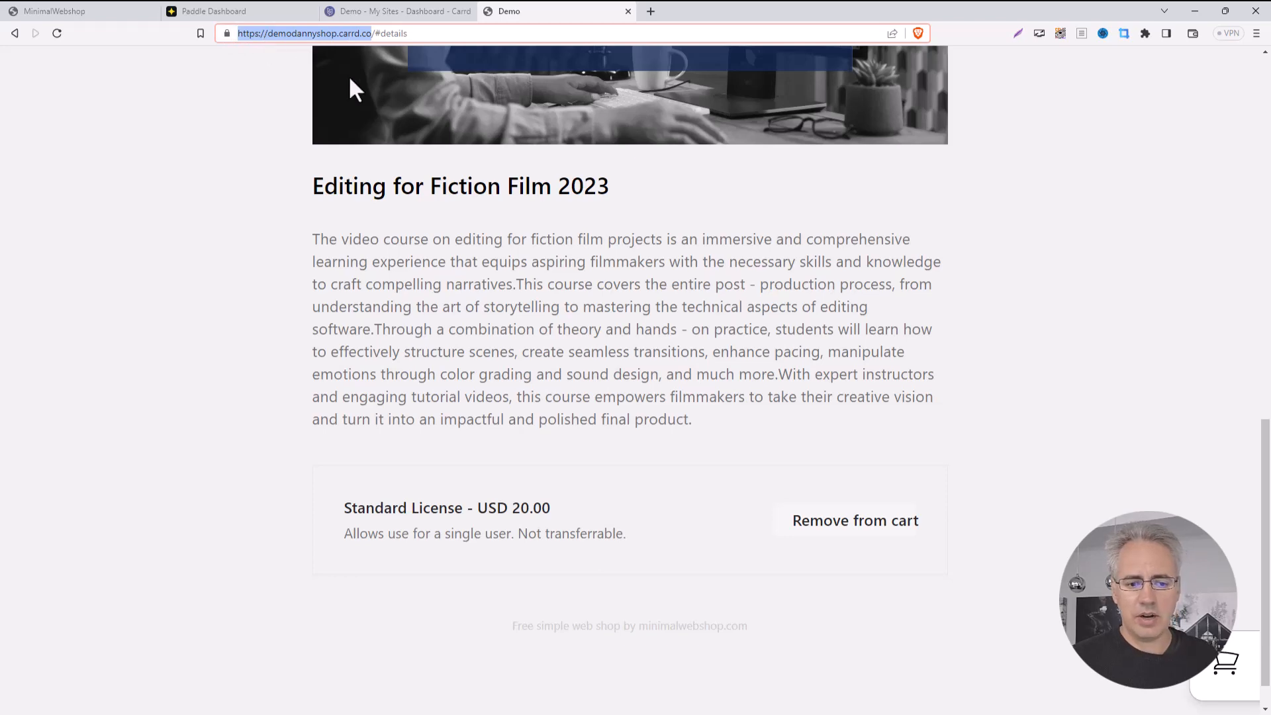
click(244, 8)
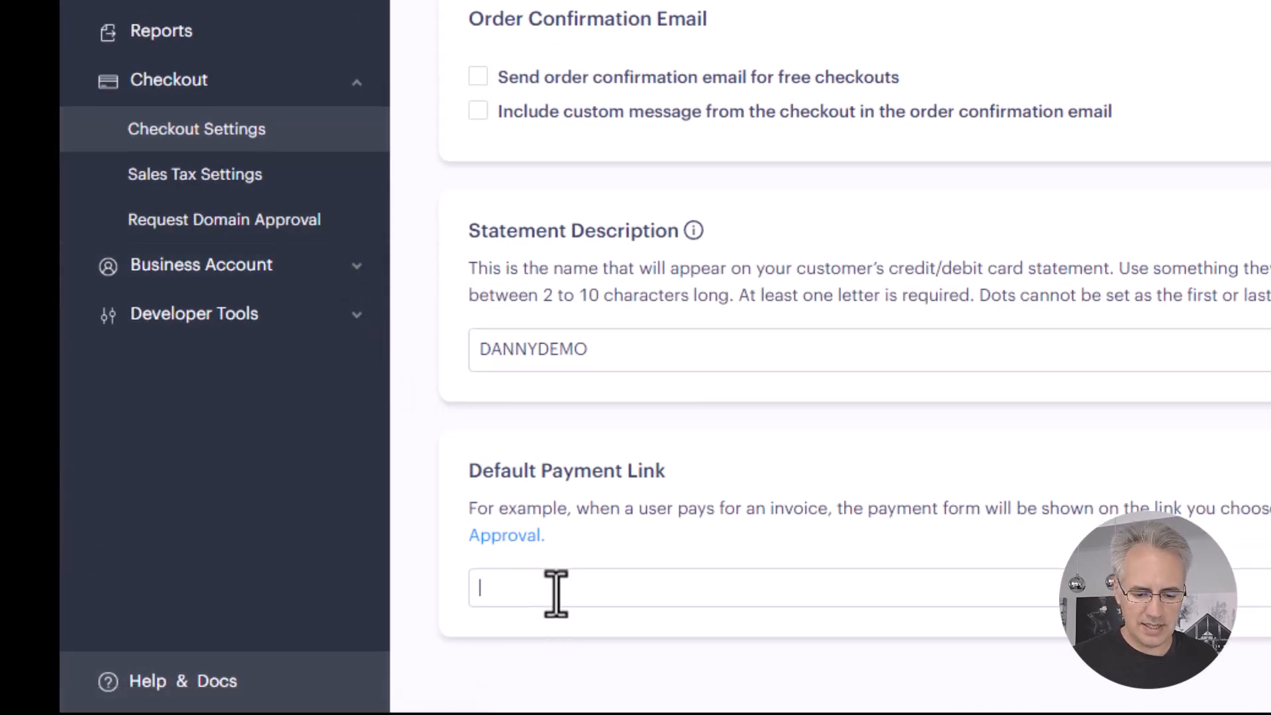
key(ctrl+v)
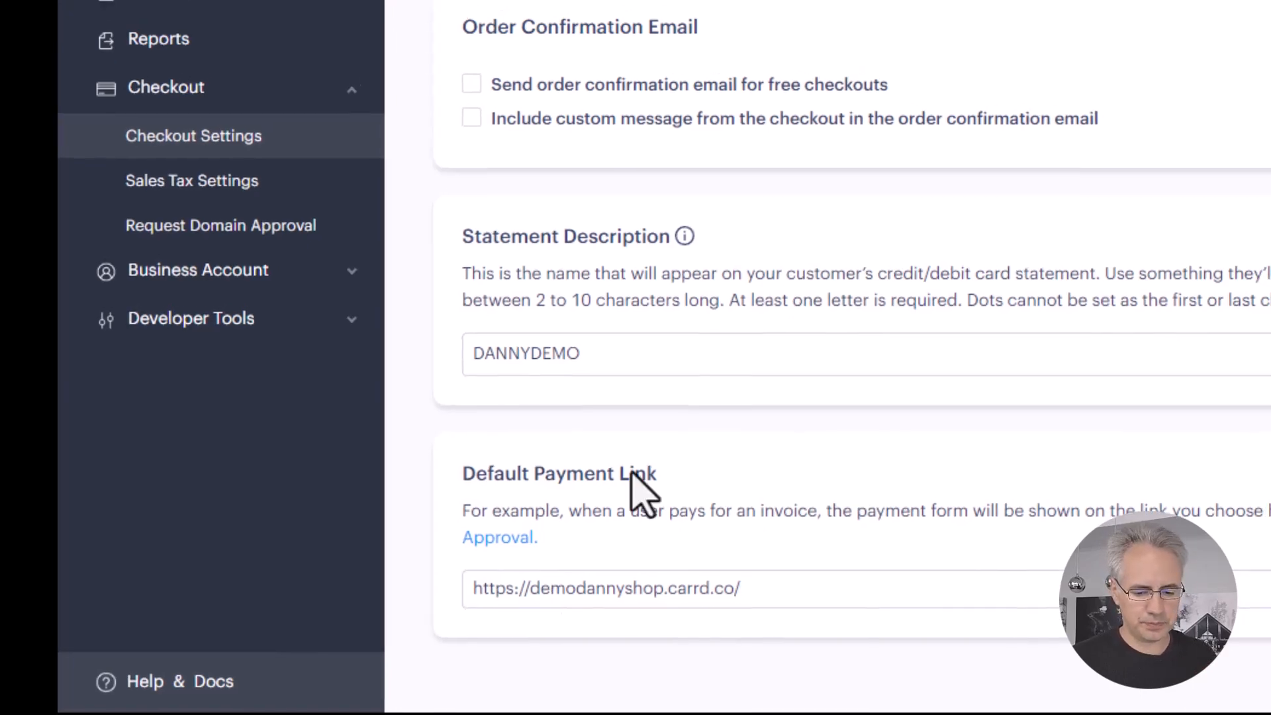
scroll(629, 488, up, 5)
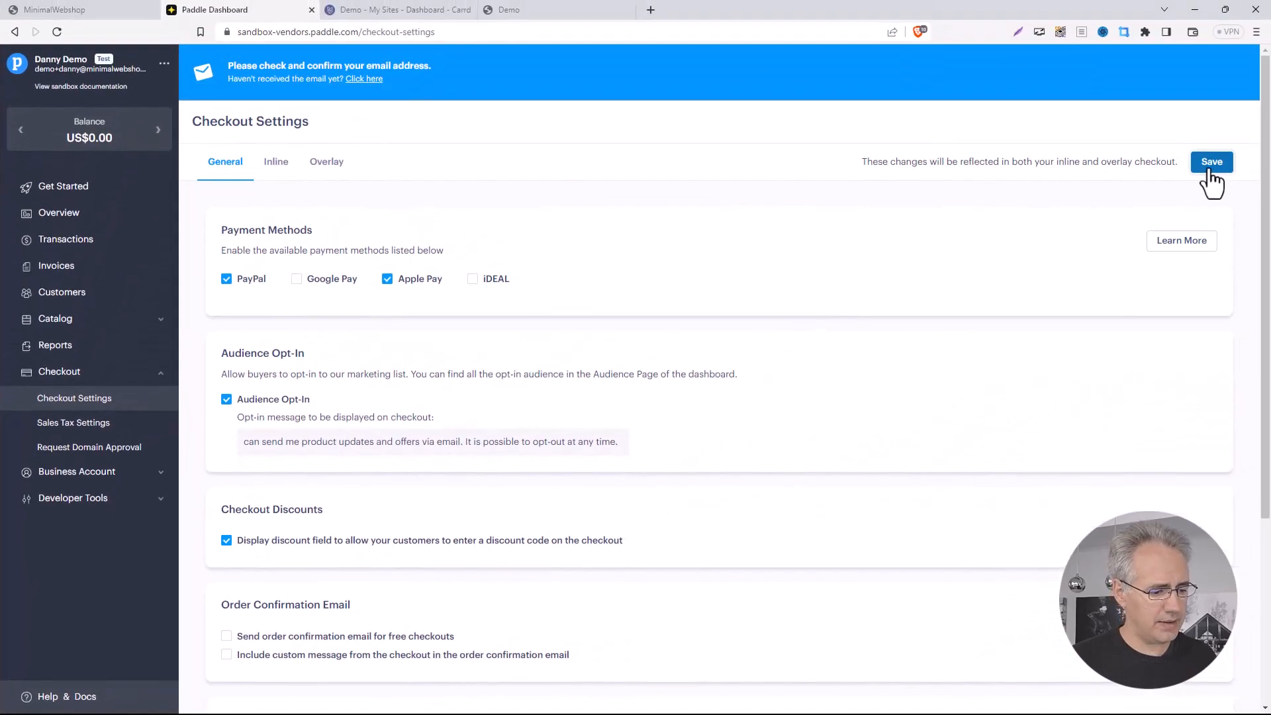
click(1266, 145)
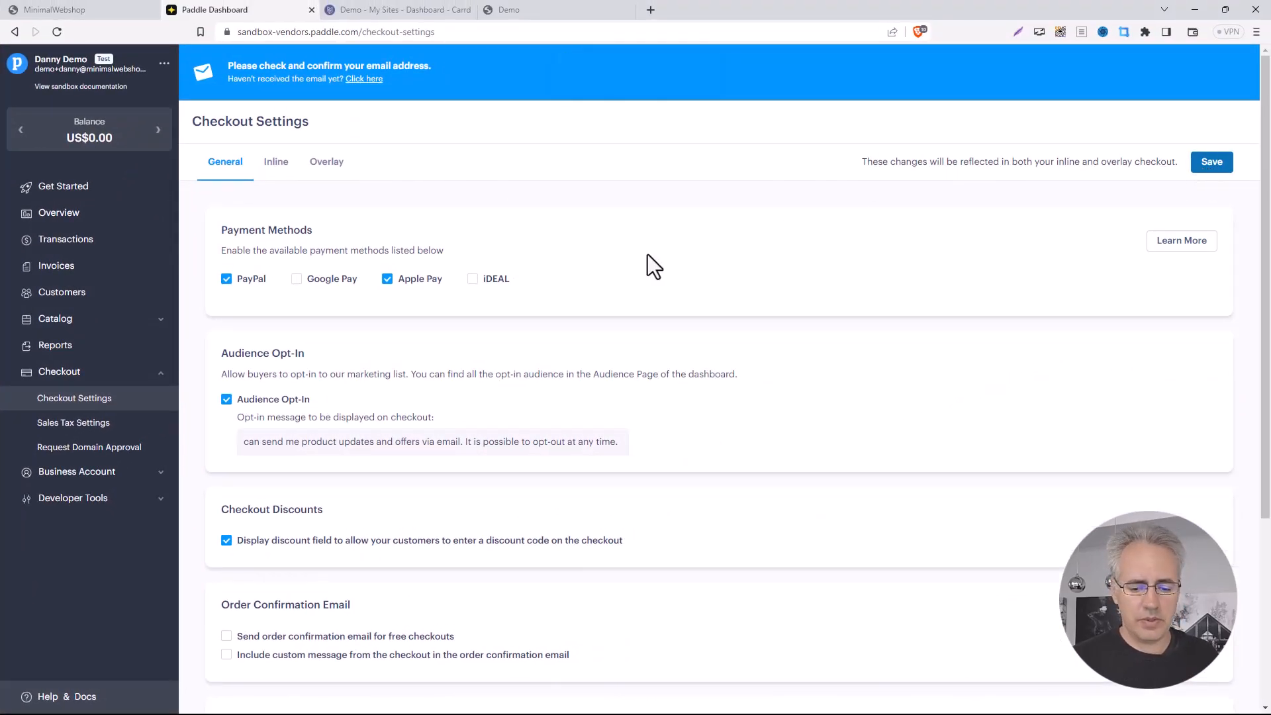
click(133, 451)
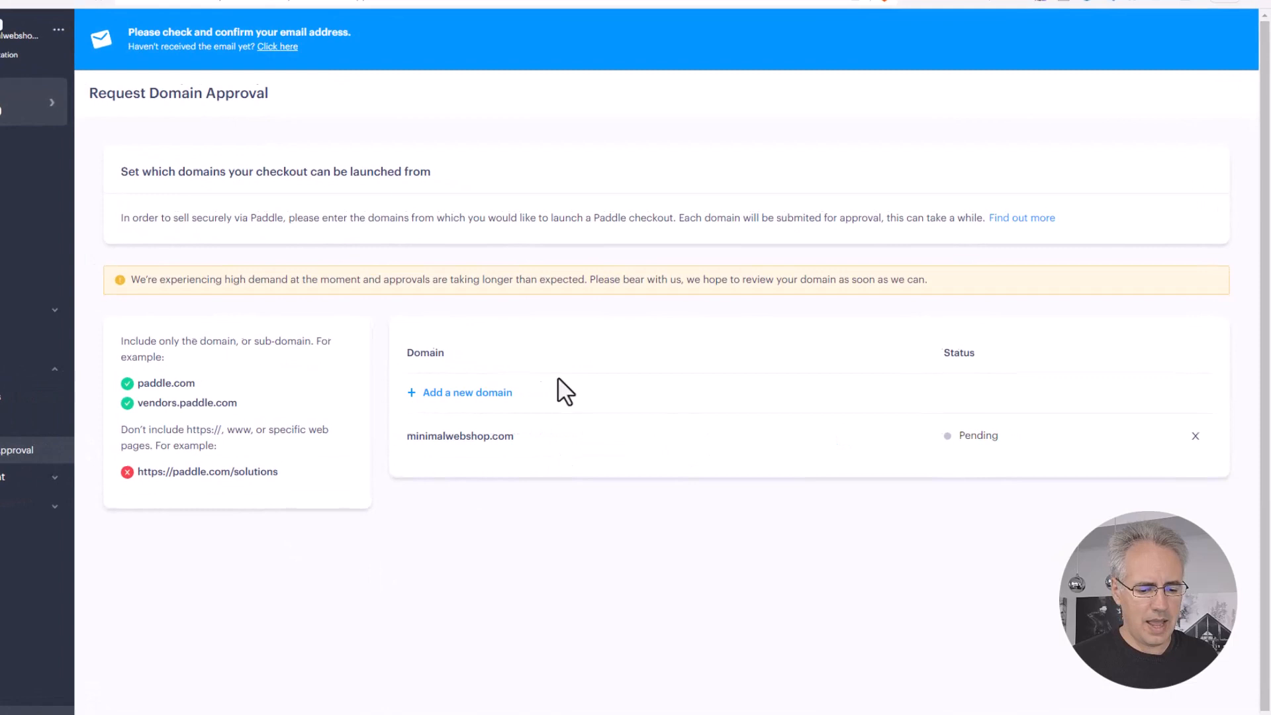
click(488, 394)
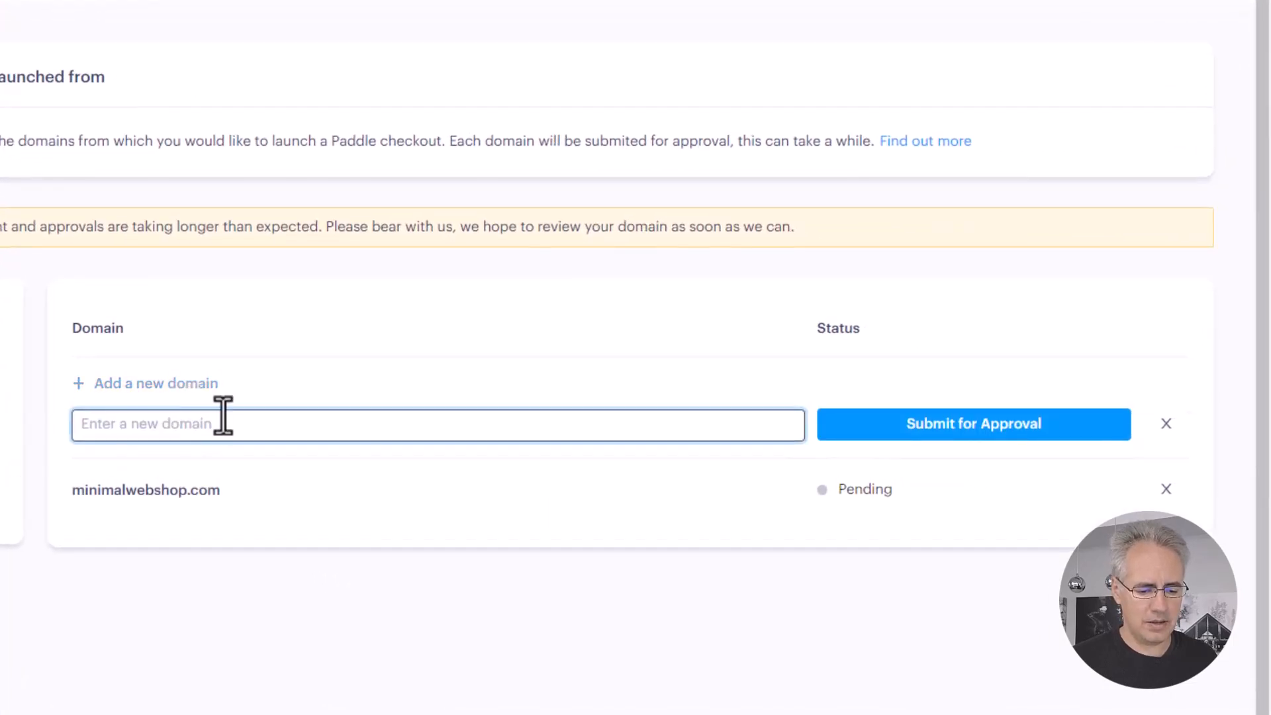
key(ctrl+v)
drag(124, 424, 14, 445)
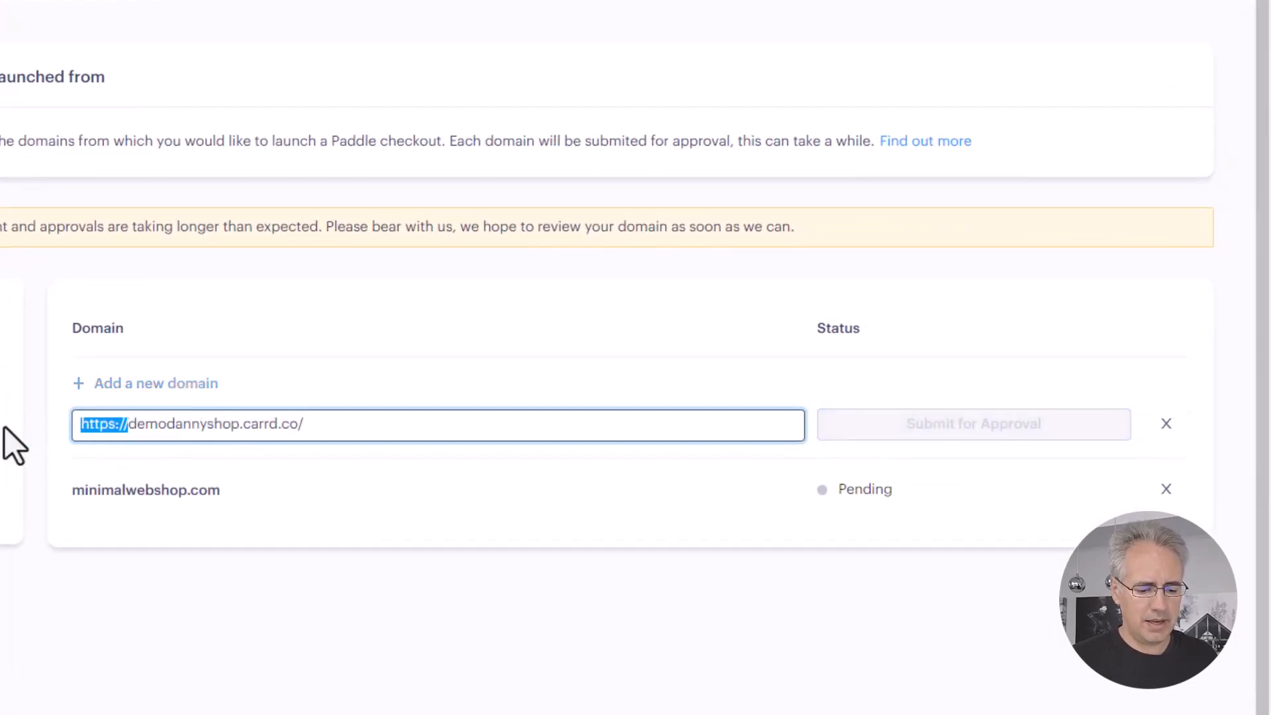
key(BackSpace)
key(End)
key(BackSpace)
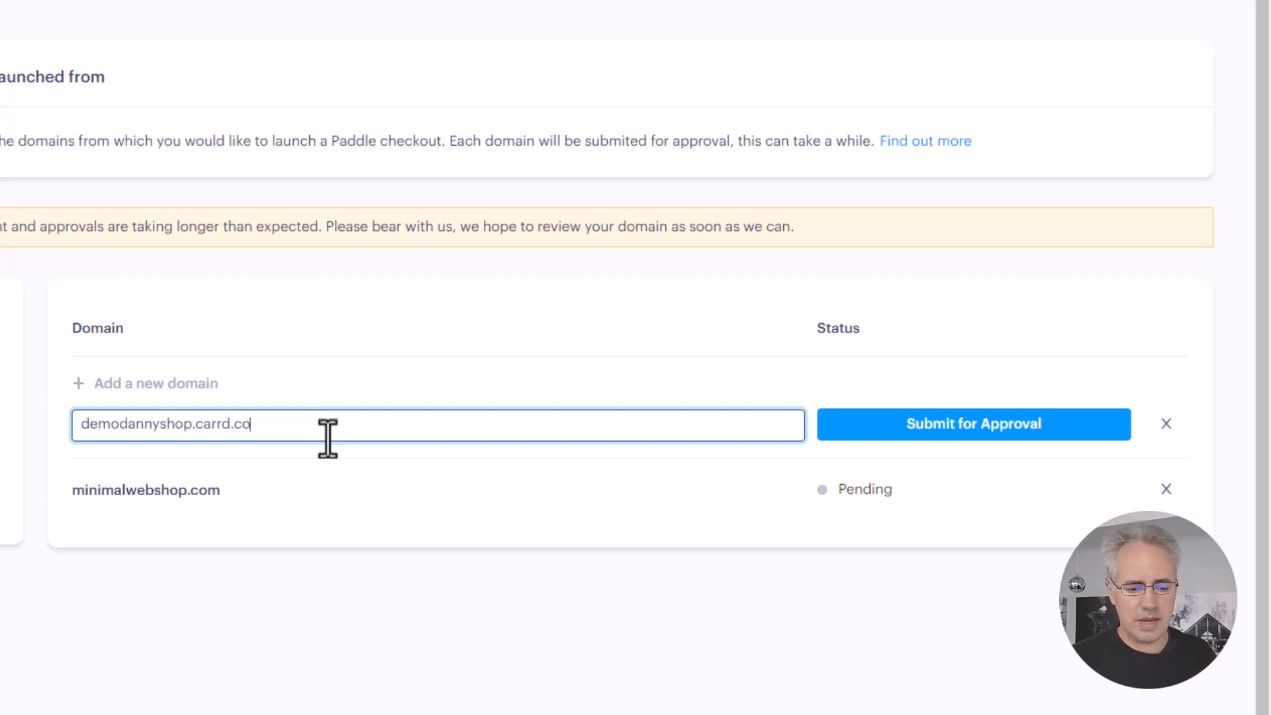
click(933, 437)
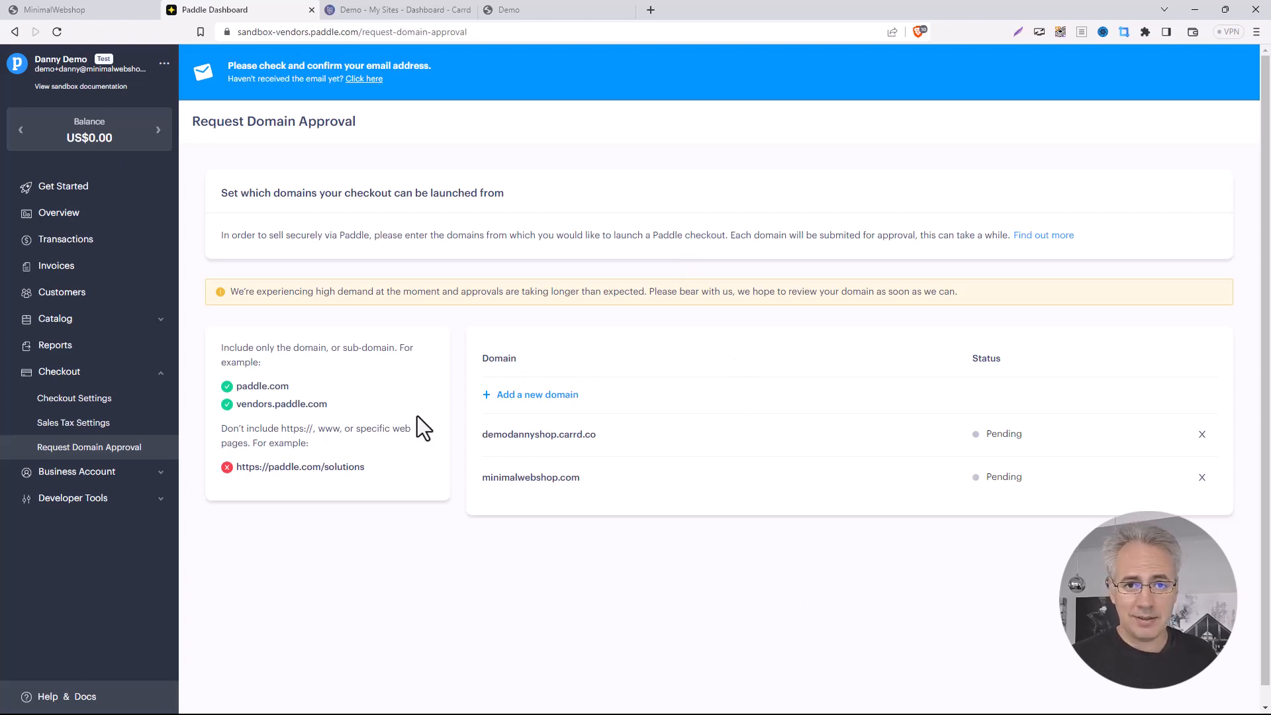
Step: Back in the shop, open the cart and start checkout
click(584, 10)
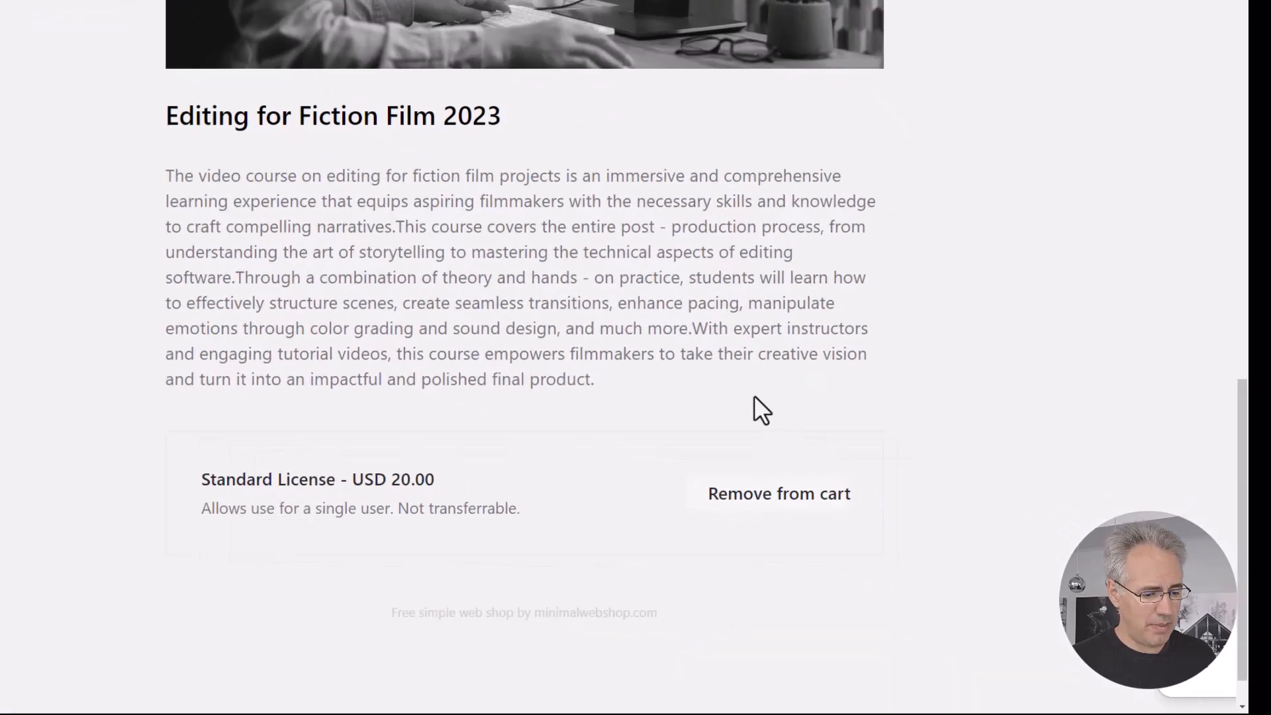
click(1163, 672)
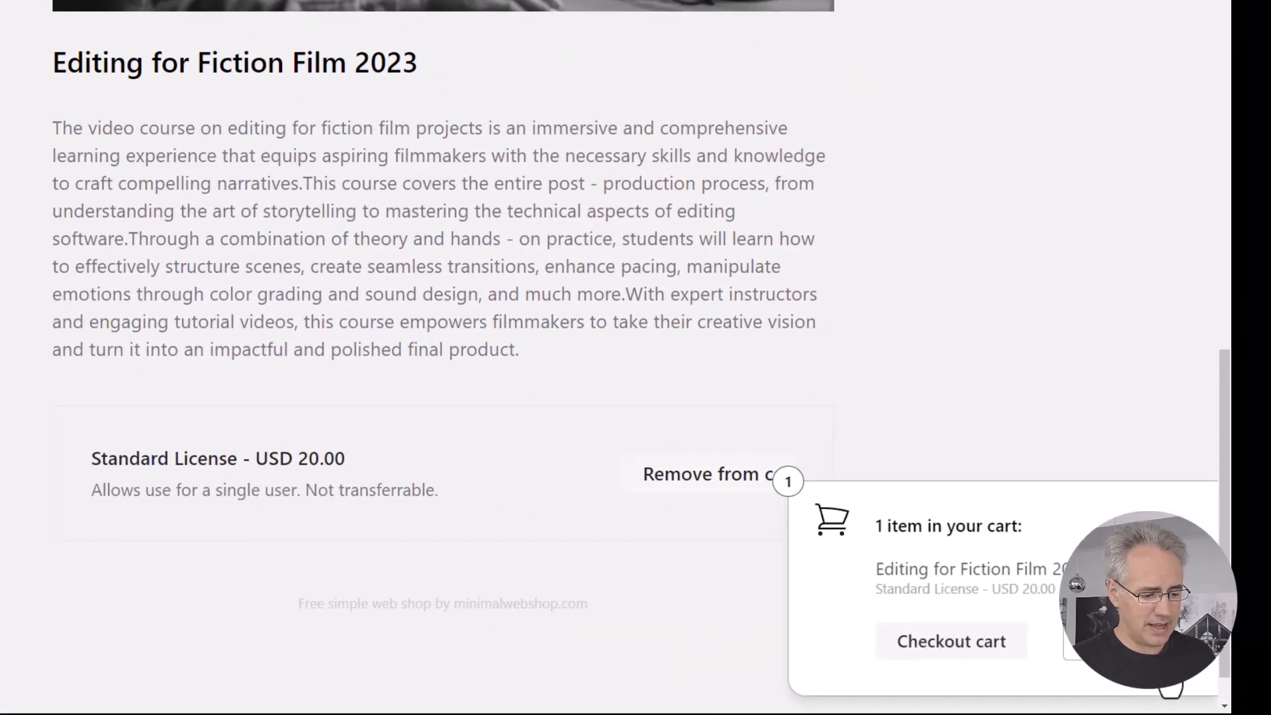
click(995, 647)
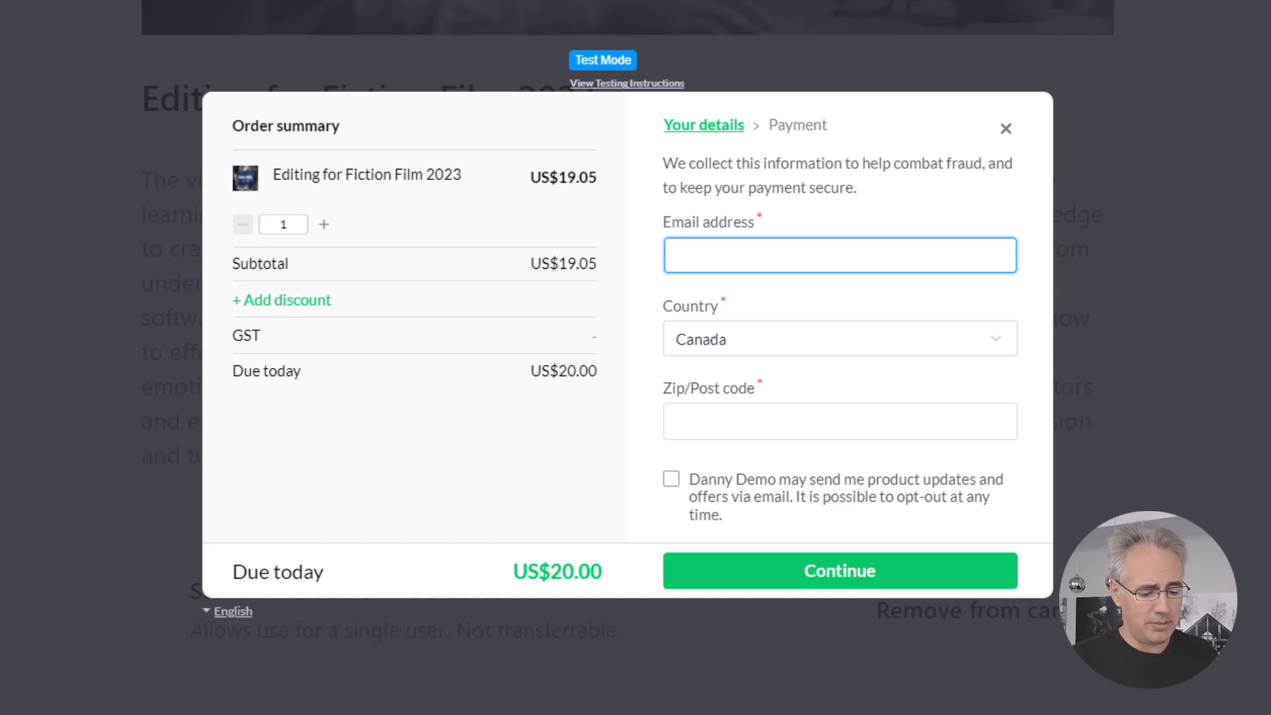
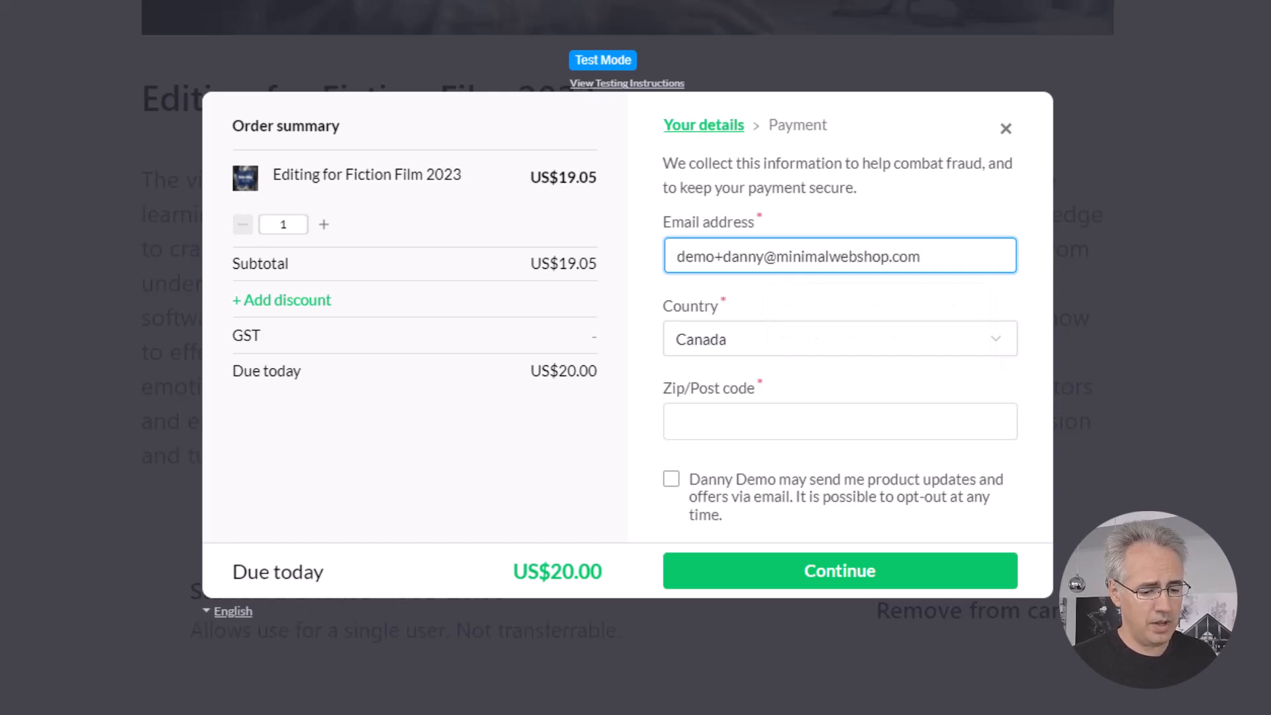
Step: Enter the buyer's e-mail, choose Austria as country, and continue to the payment step
click(798, 339)
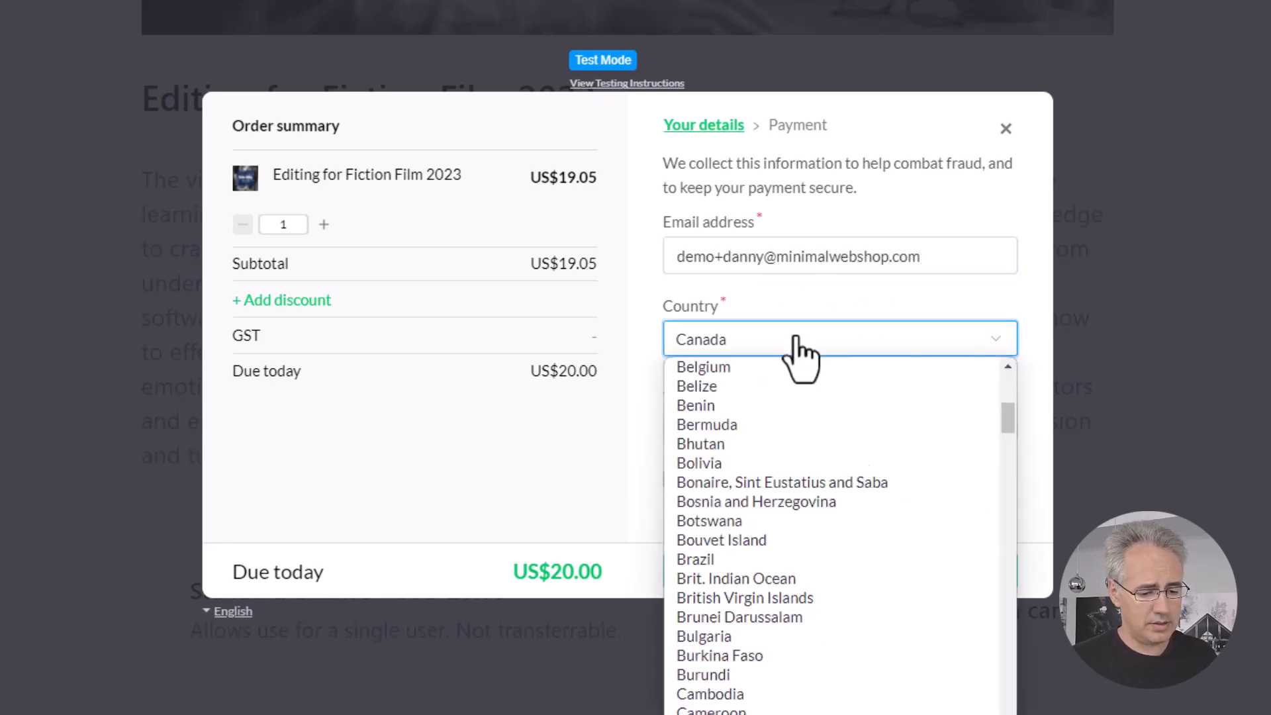
text(aus)
click(765, 598)
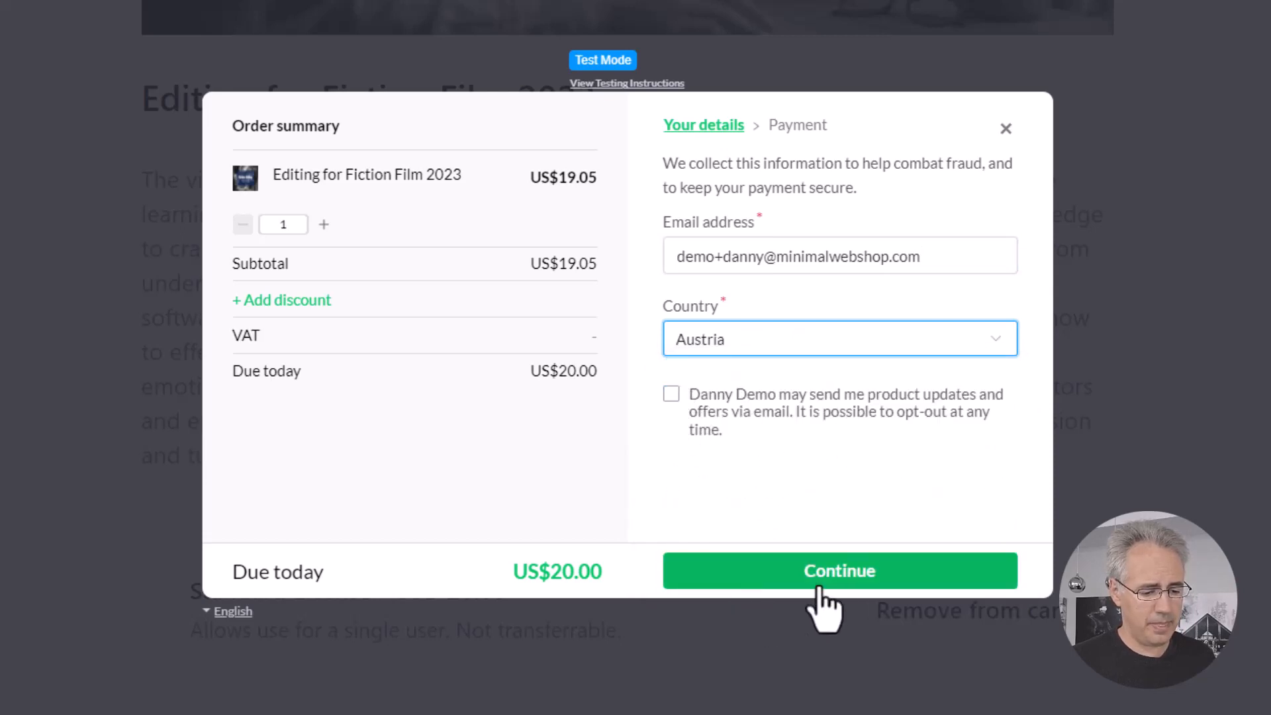
click(777, 577)
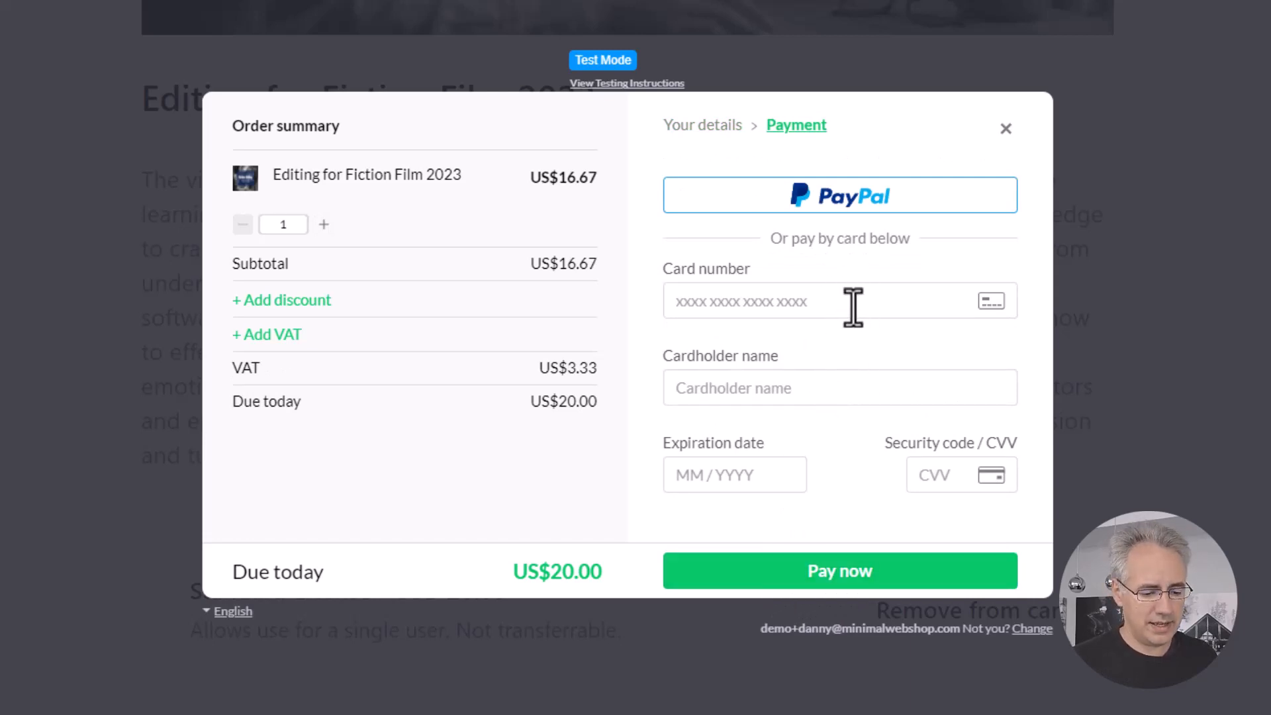
Step: Pay with the autofilled saved test card and its security code, then close the success message
click(852, 307)
click(874, 367)
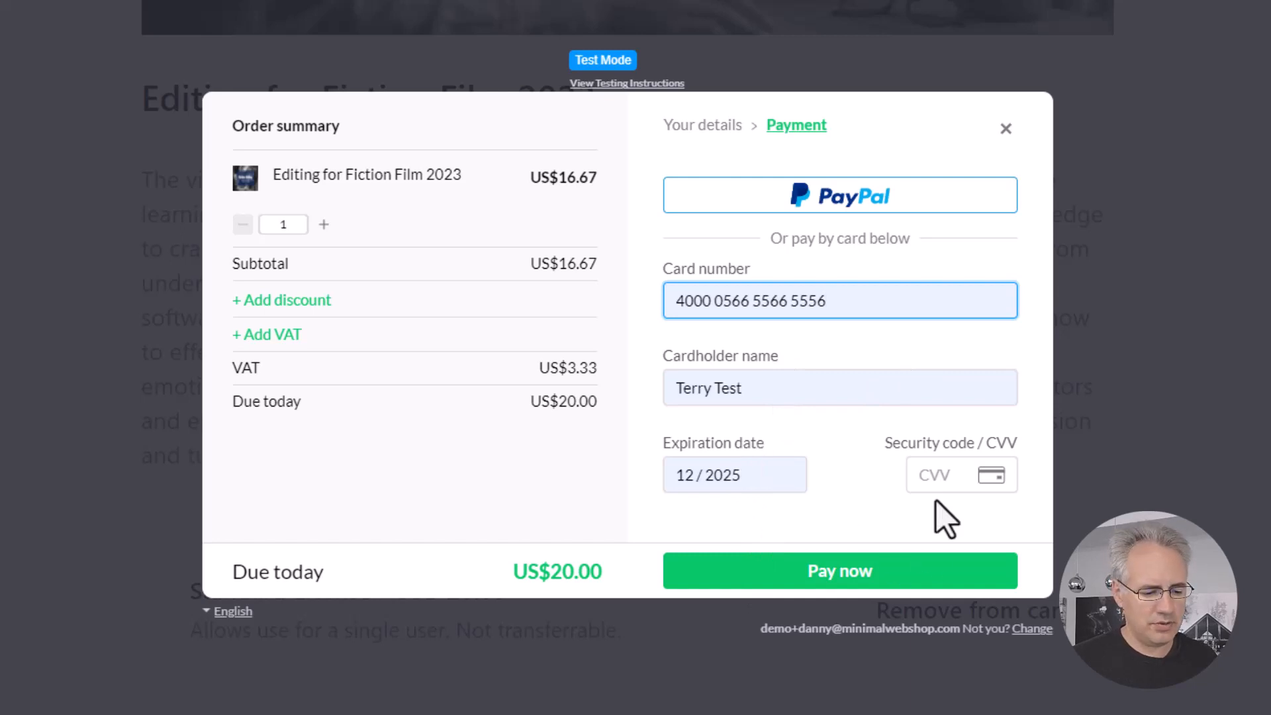
click(939, 476)
text(12)
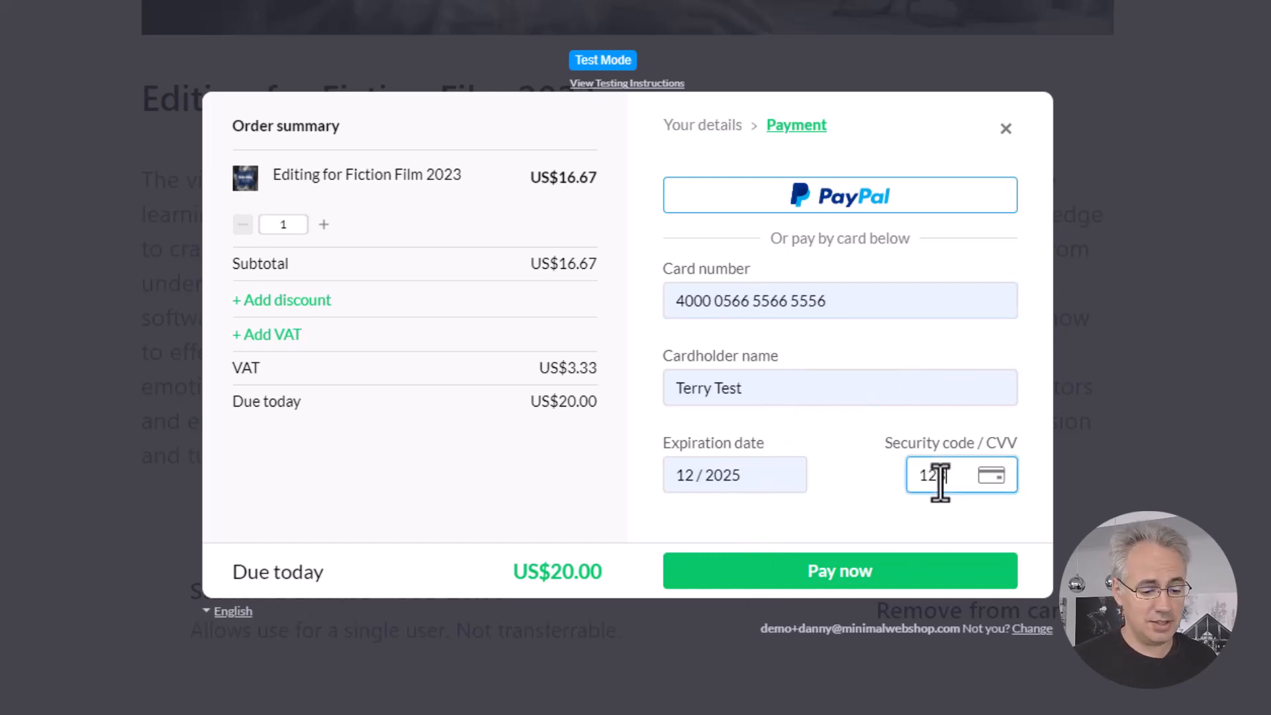
text(3)
click(864, 579)
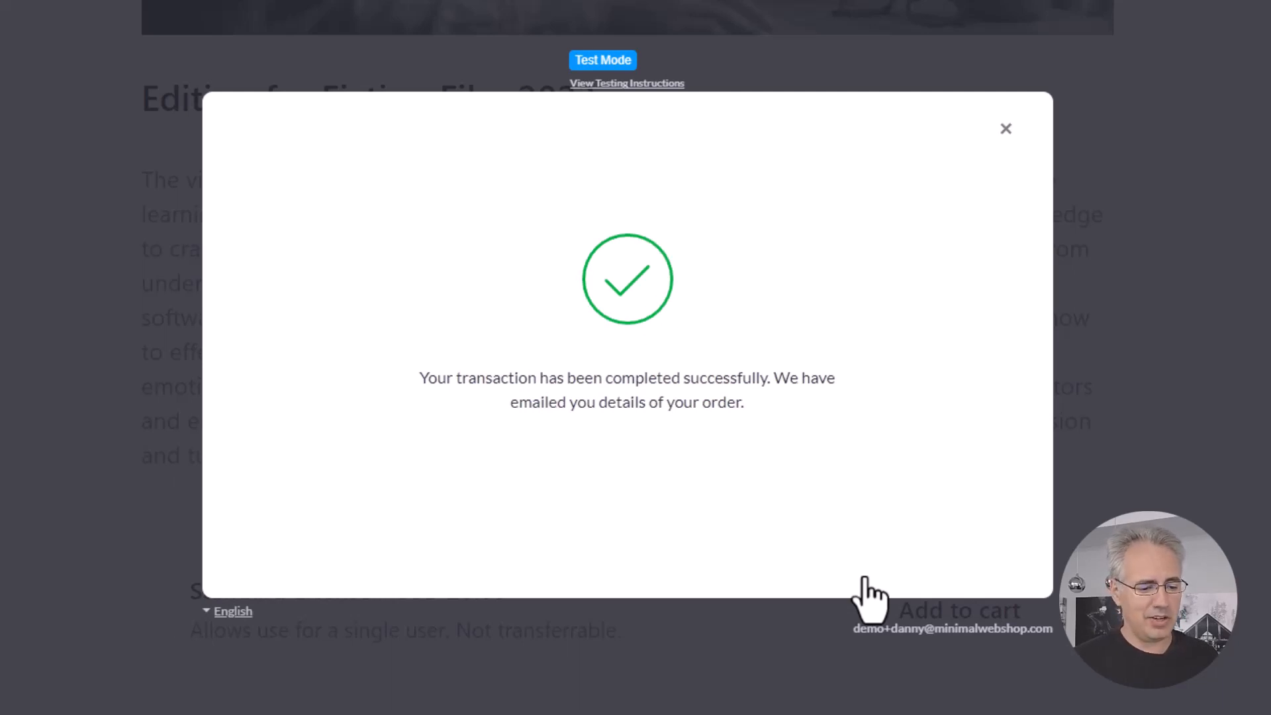
click(1006, 129)
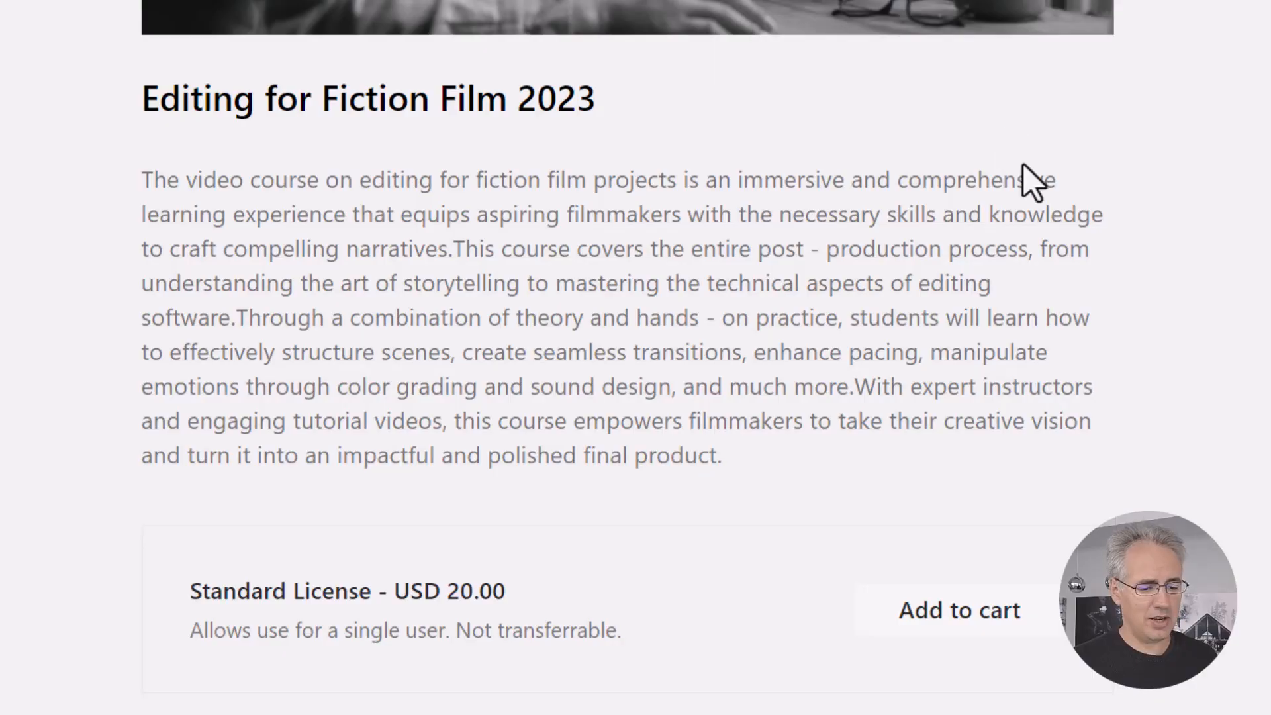